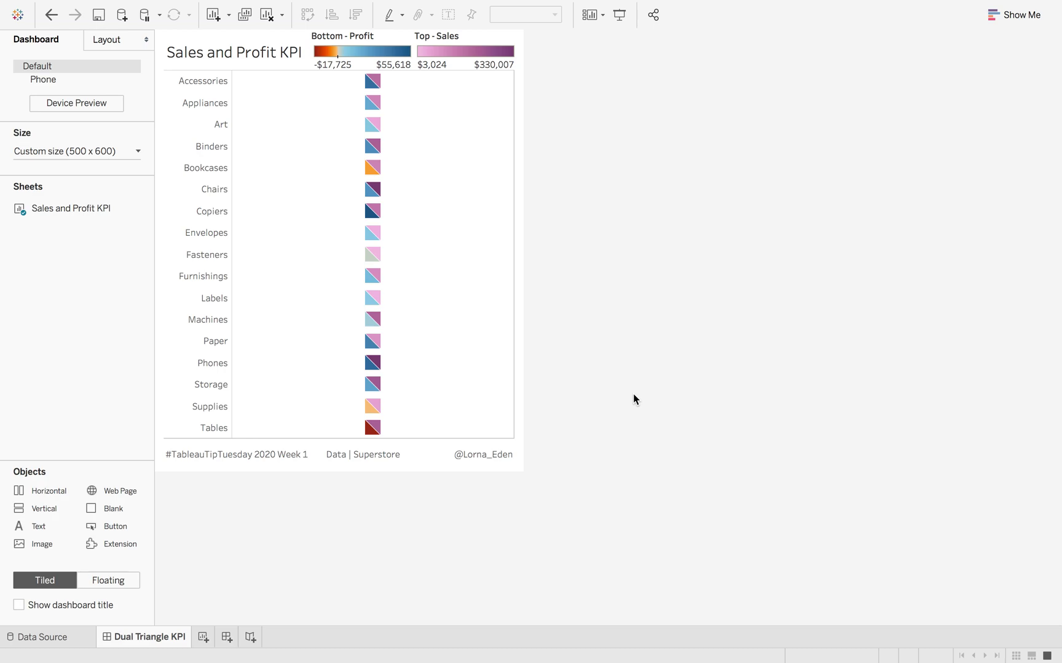
Step: Switch from the Sales and Profit KPI dashboard to a blank Sheet 1 on Sample - Superstore
mouse_move(366, 203)
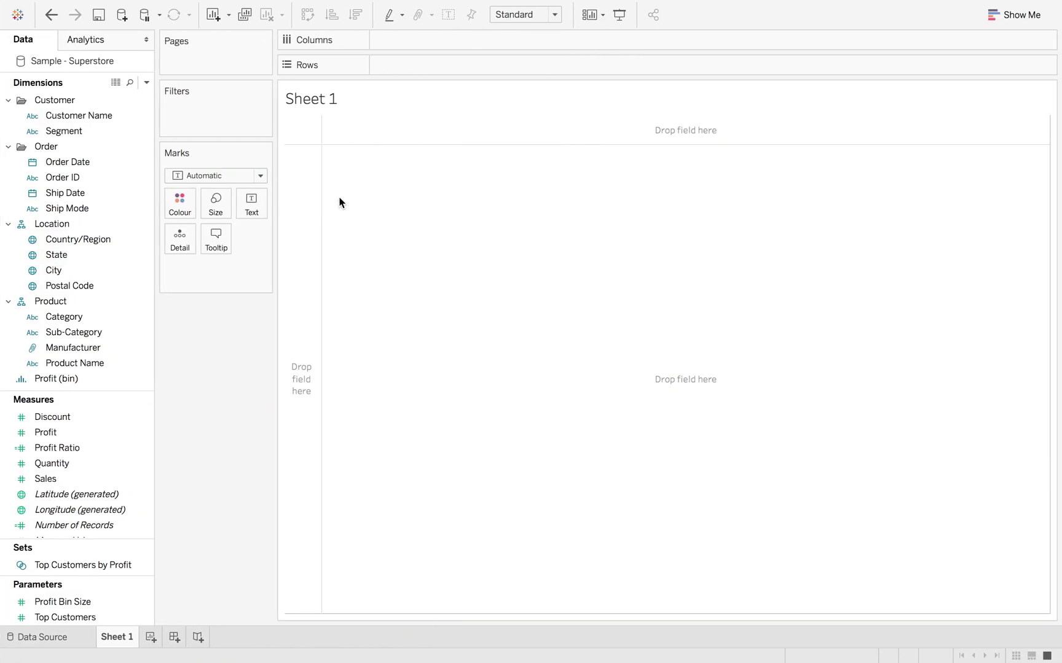
Step: Add Sales beside Profit, put Sub-Category on Rows and Measure Names on Detail
scroll(71, 495, "down", 1)
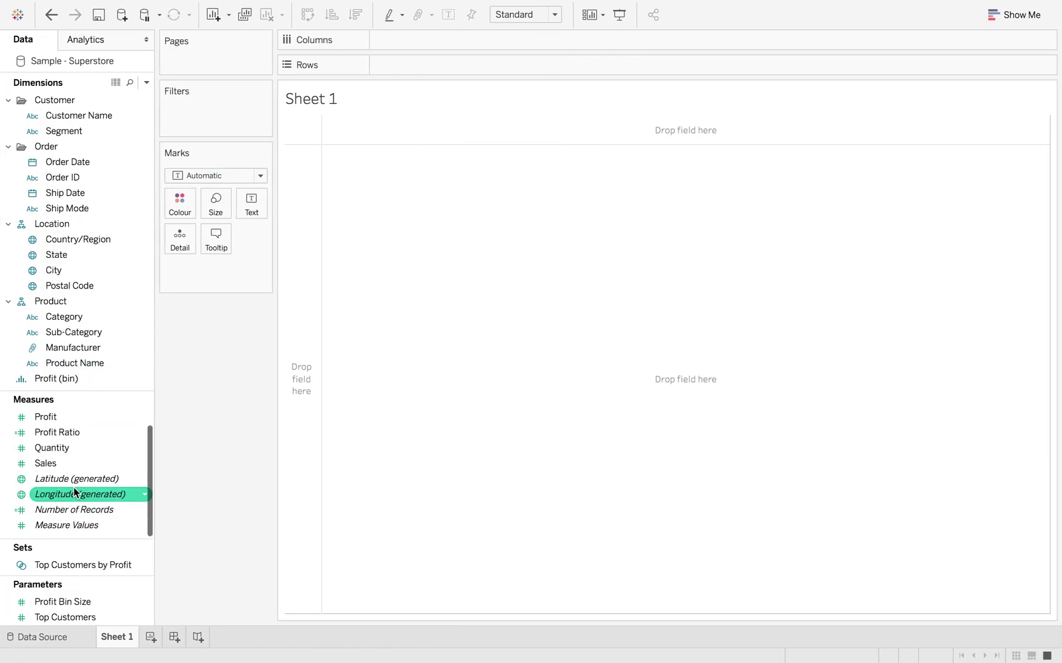
left_click_drag(67, 466, 353, 150)
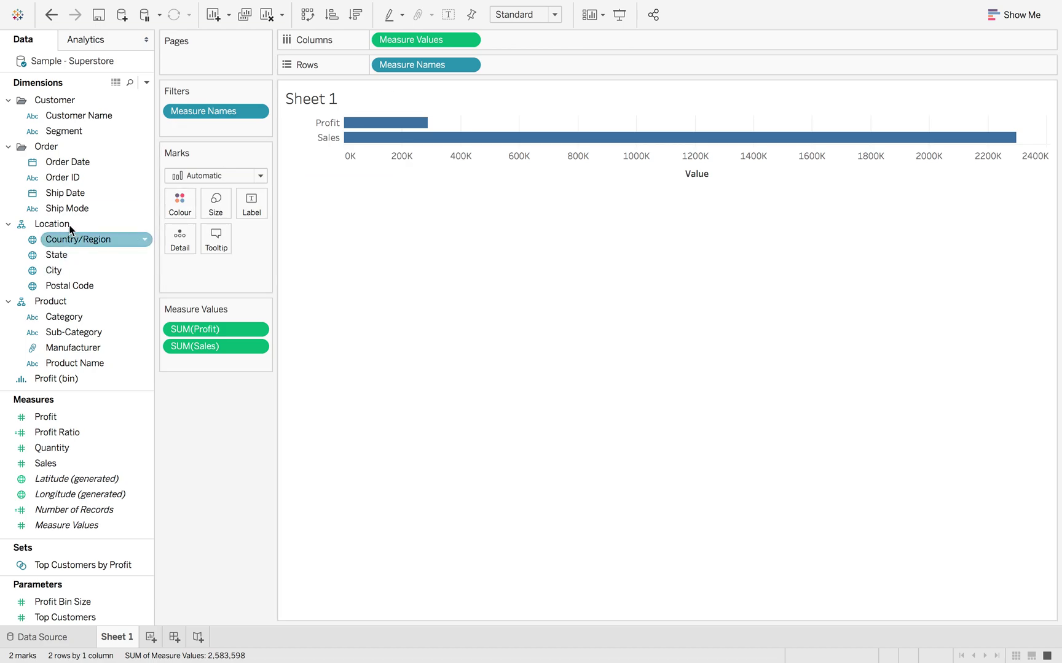
left_click_drag(72, 332, 375, 67)
left_click_drag(518, 65, 174, 243)
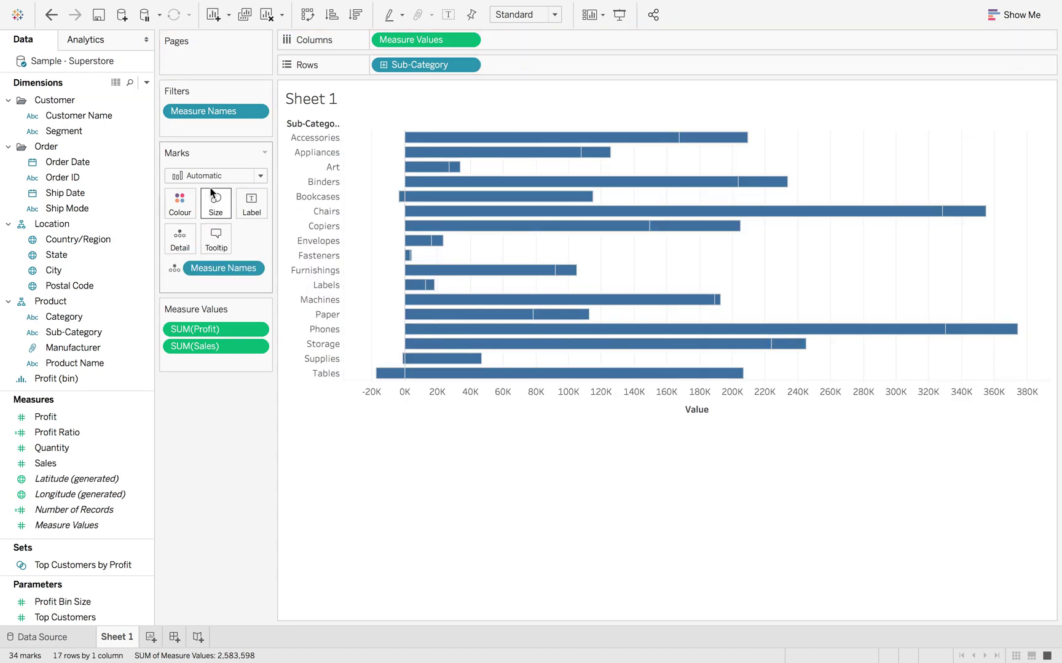
Step: Switch the marks to Shape, shape them by Measure Names, and colour by Measure Values
left_click(218, 175)
left_click(215, 295)
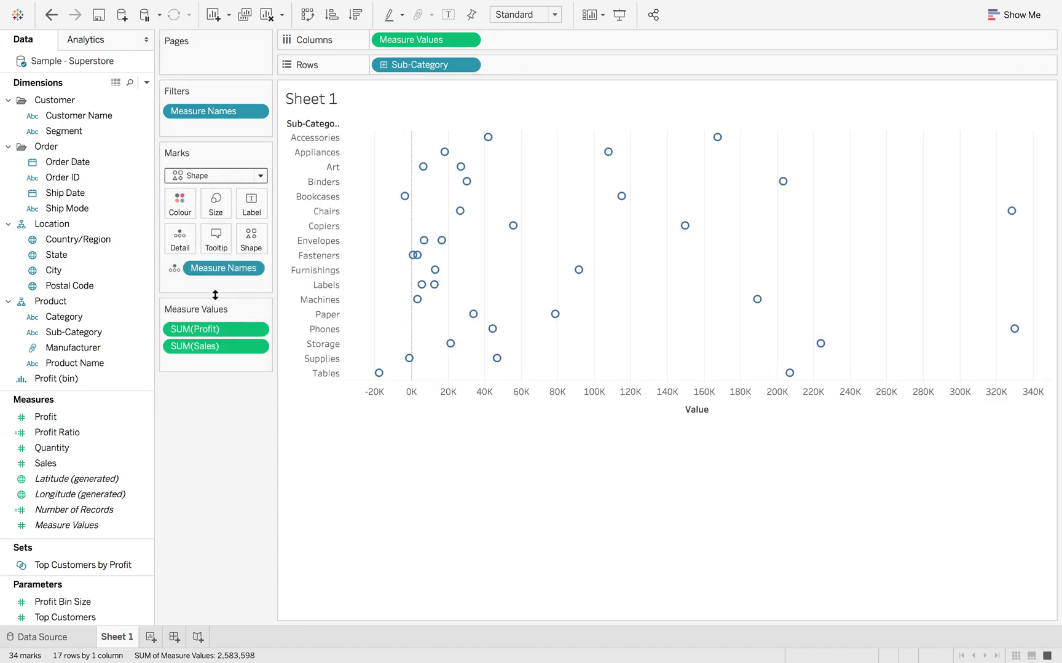
left_click_drag(212, 270, 249, 245)
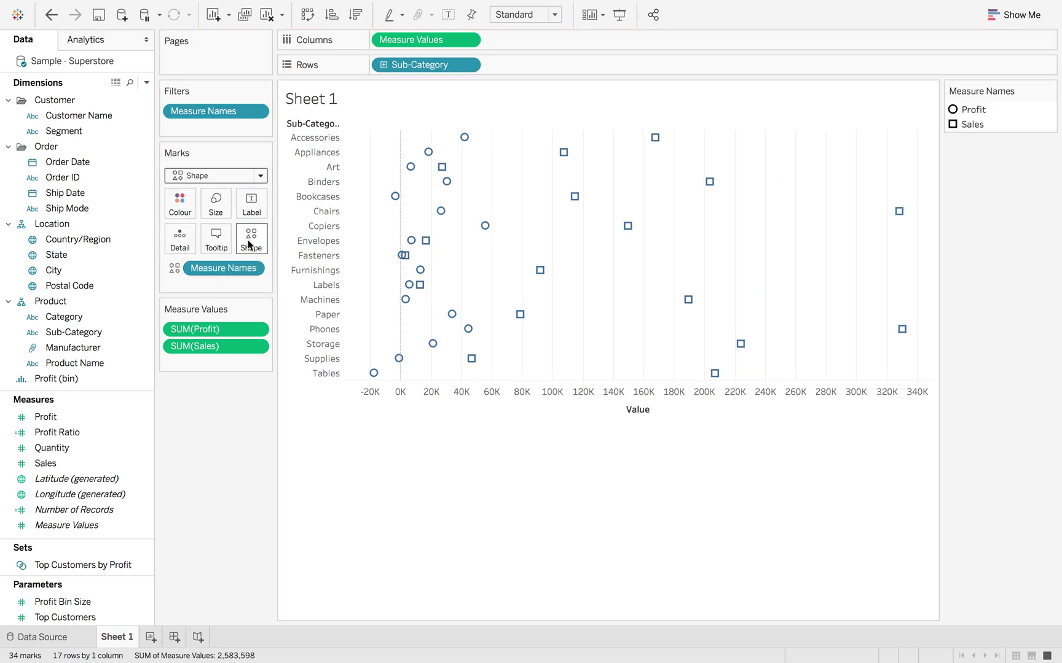
left_click_drag(409, 44, 173, 205)
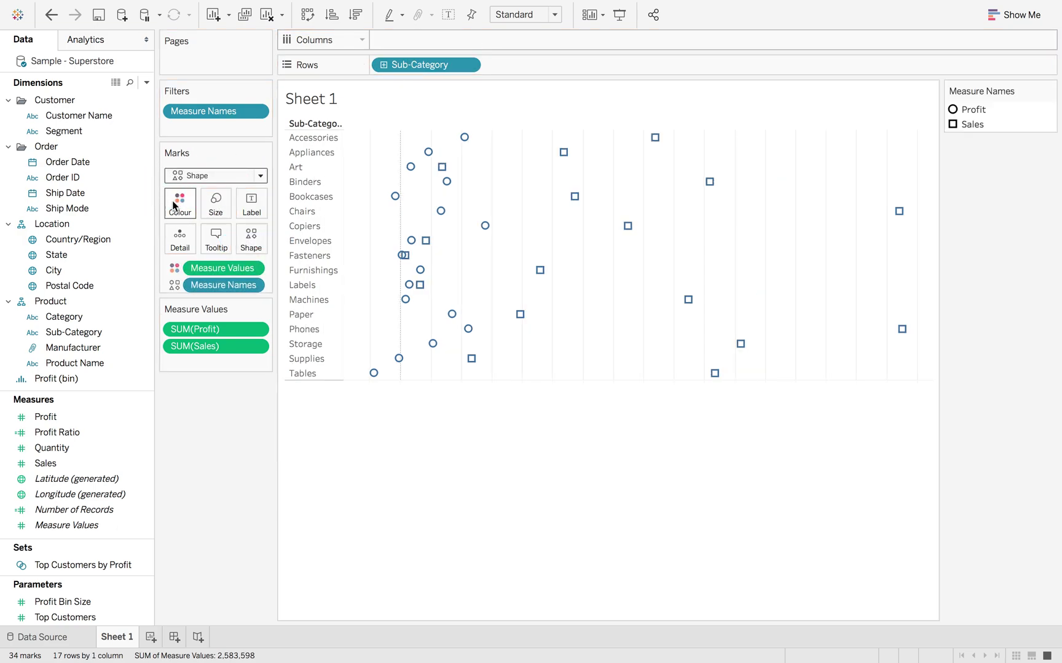
Step: Split Measure Values into separate colour legends and give Sales the Purple palette
left_click(252, 269)
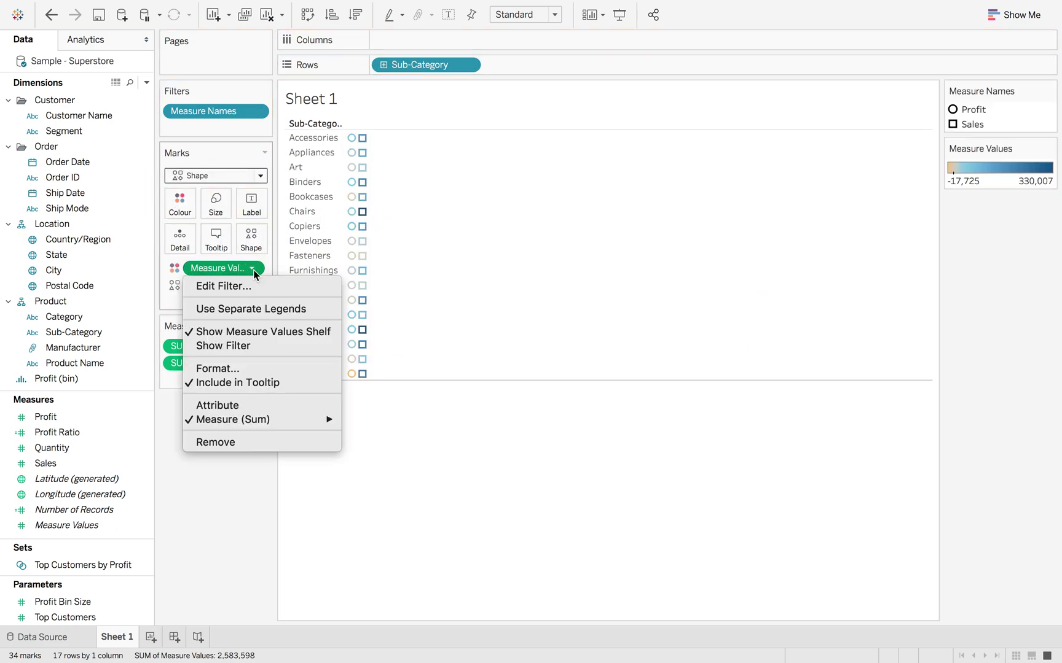
left_click(259, 312)
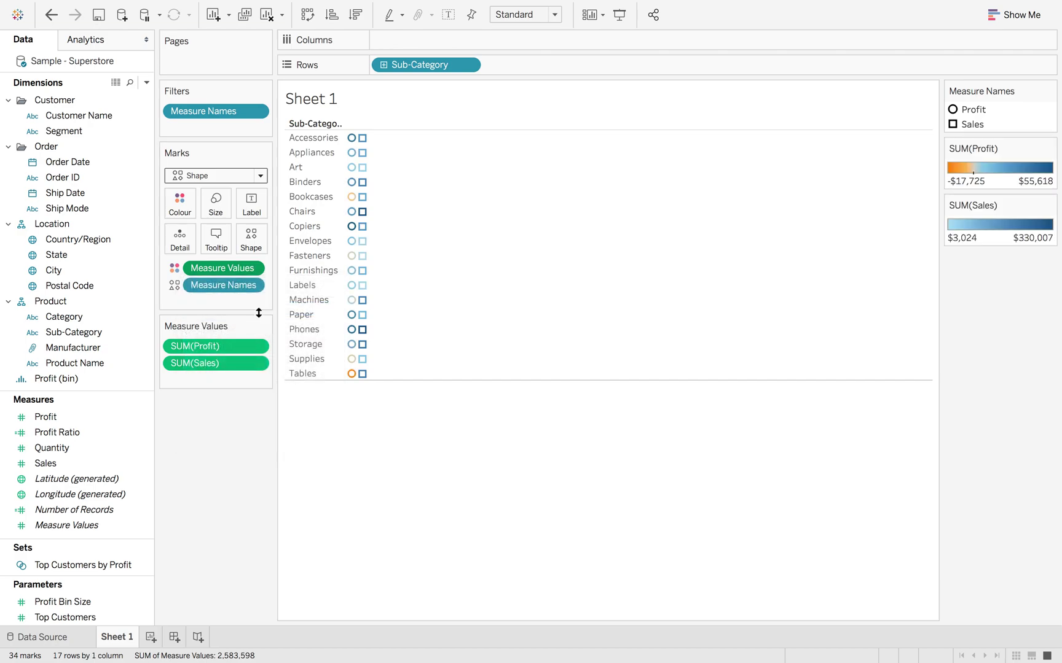
left_click(1048, 206)
left_click(976, 218)
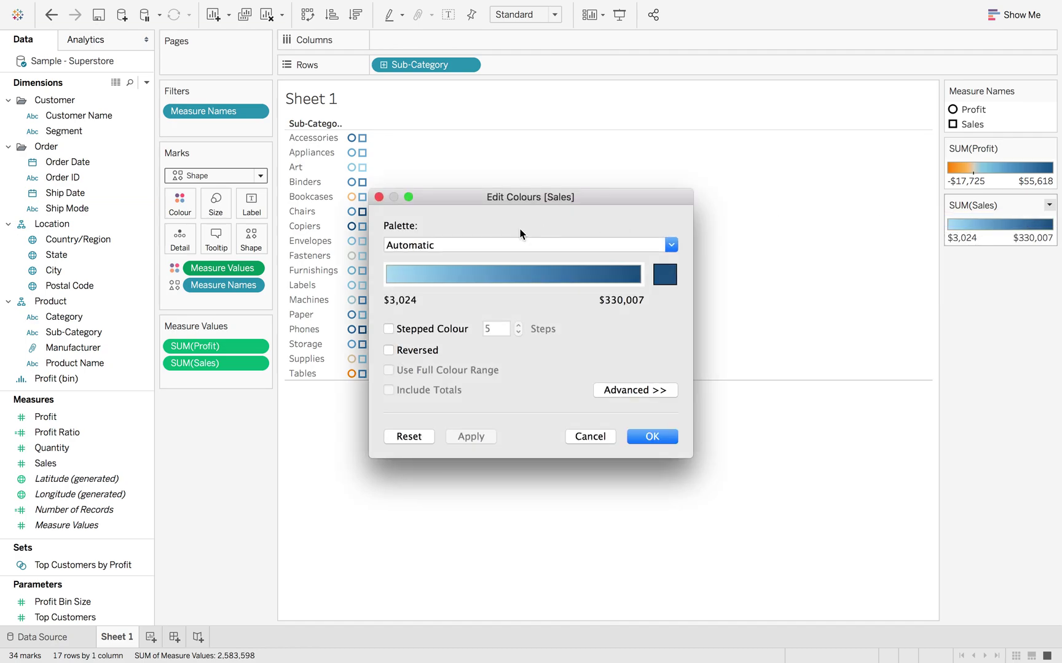
left_click(470, 243)
left_click(465, 296)
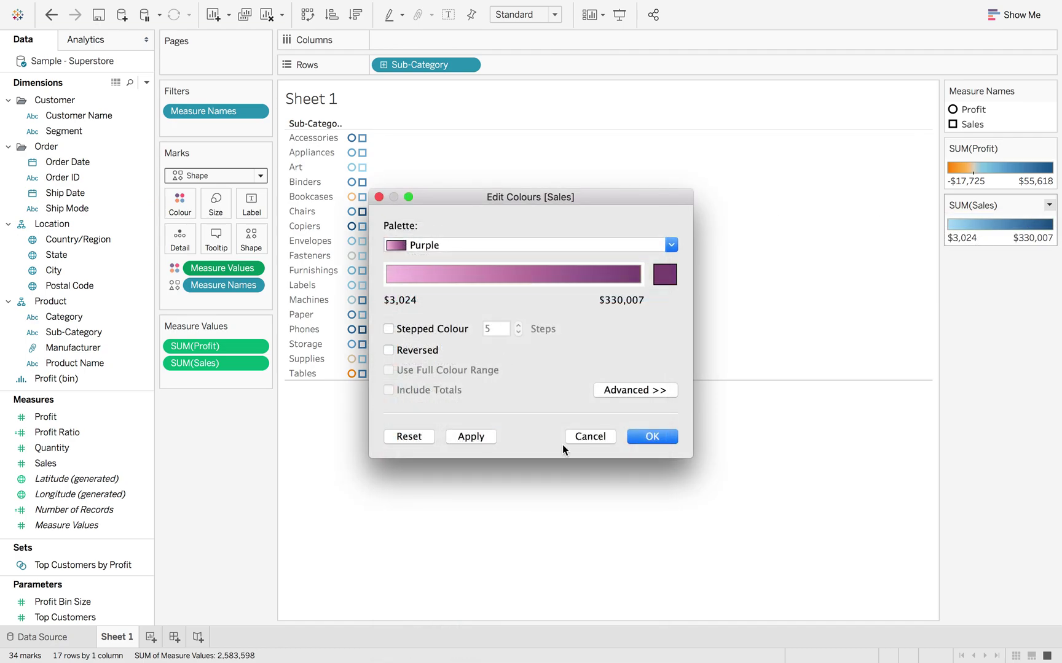
left_click(658, 441)
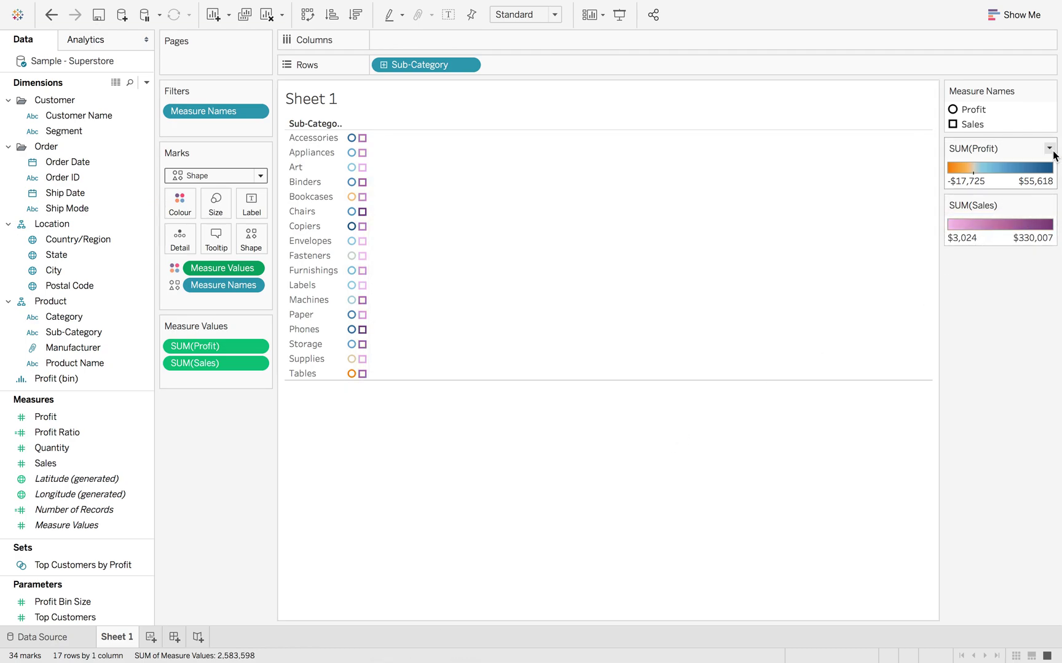
Step: Make the Profit colour legend use the full colour range
left_click(1048, 148)
left_click(973, 164)
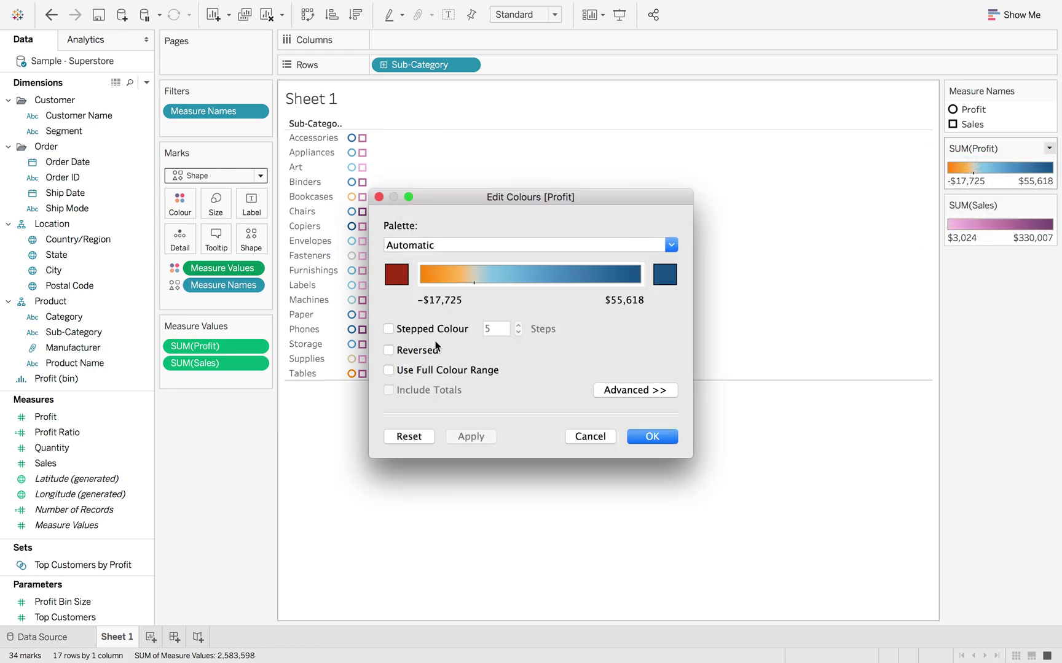
left_click(416, 370)
left_click(662, 435)
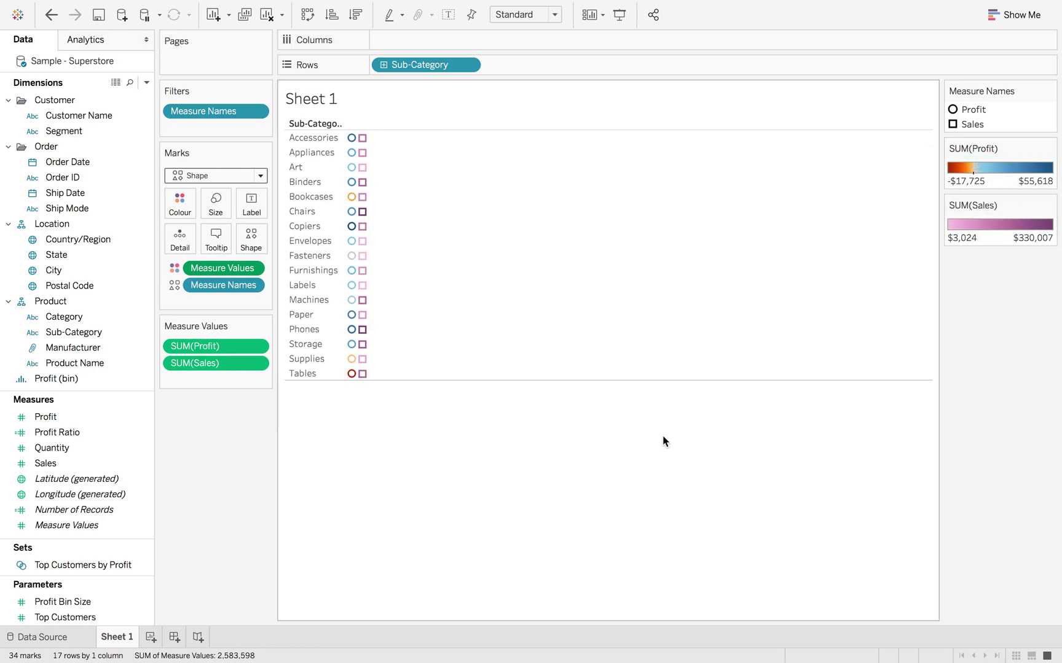
Step: Add an AVG(0) ad-hoc calculation to Columns so all marks sit at zero
double_click(395, 41)
type("Avg")
key("Return")
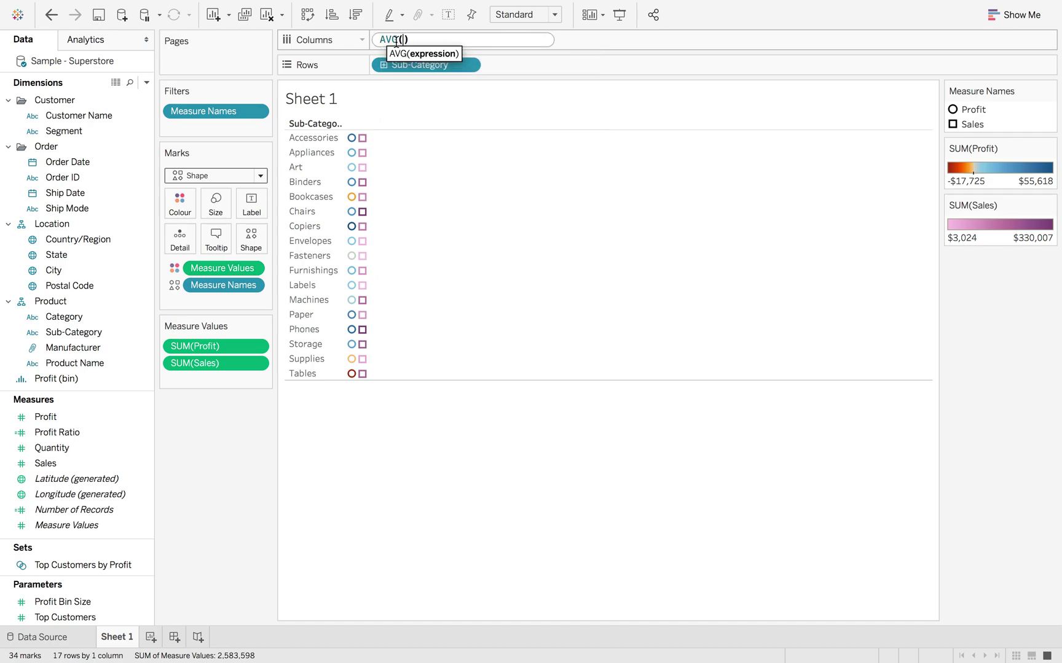
key("Return")
Step: Assign opposing KPI corner triangles to Profit and Sales from the KPI shape palette
left_click(204, 176)
left_click(204, 176)
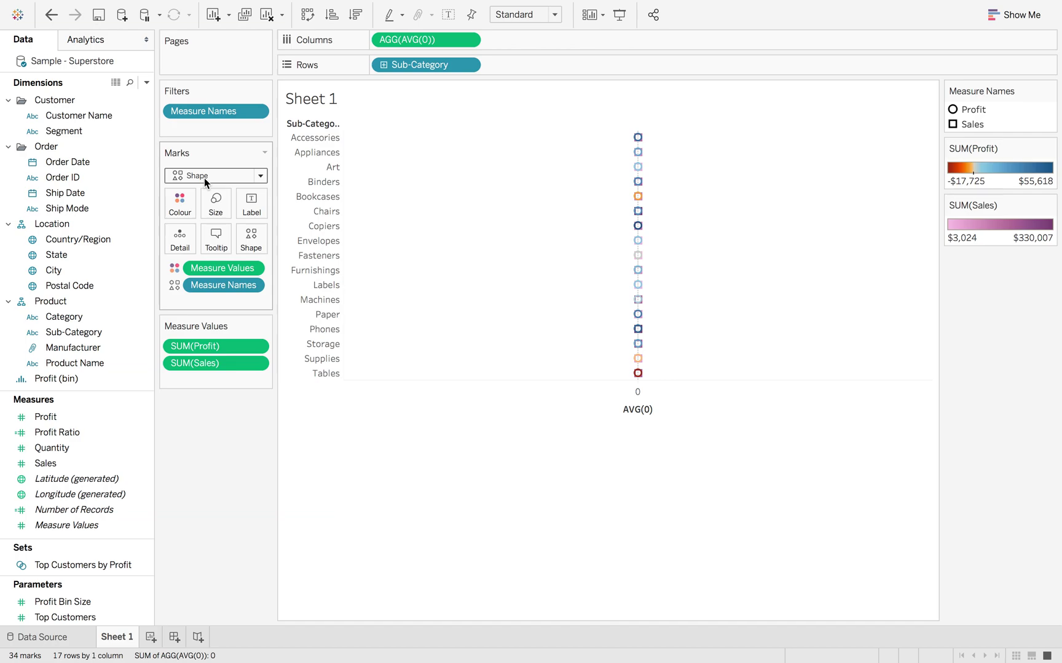
left_click(251, 239)
left_click(655, 215)
left_click(615, 219)
left_click(642, 216)
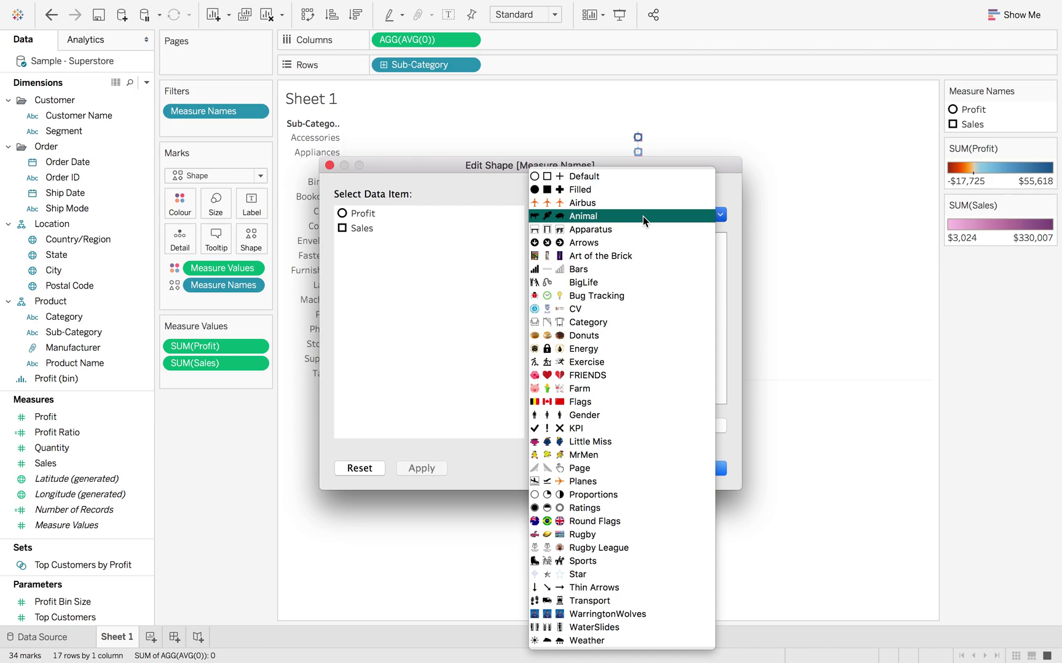
left_click(606, 428)
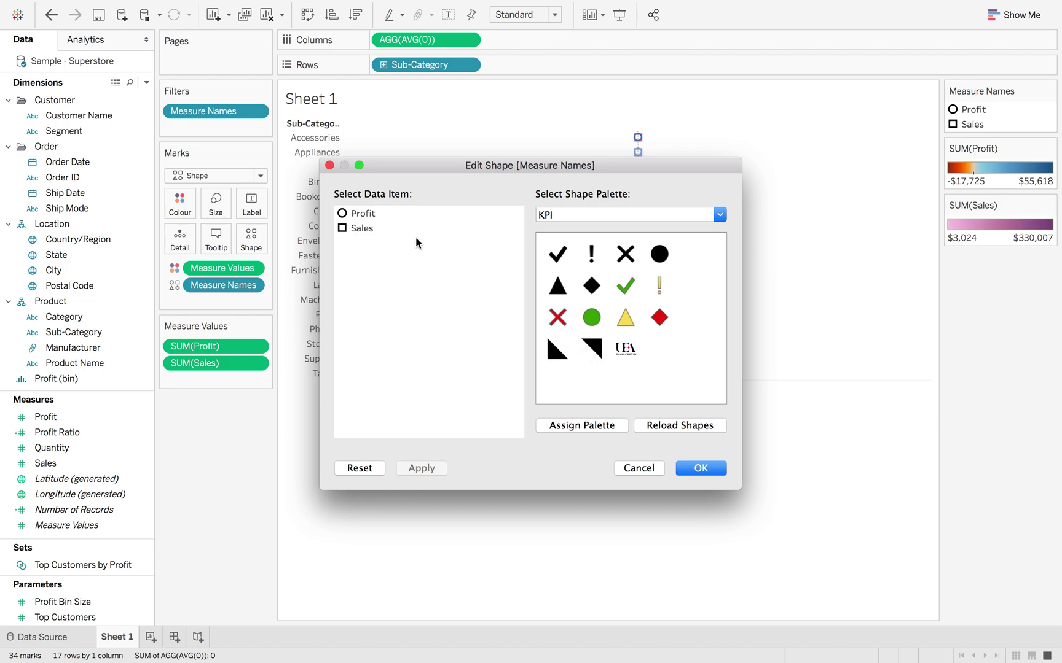
left_click(598, 355)
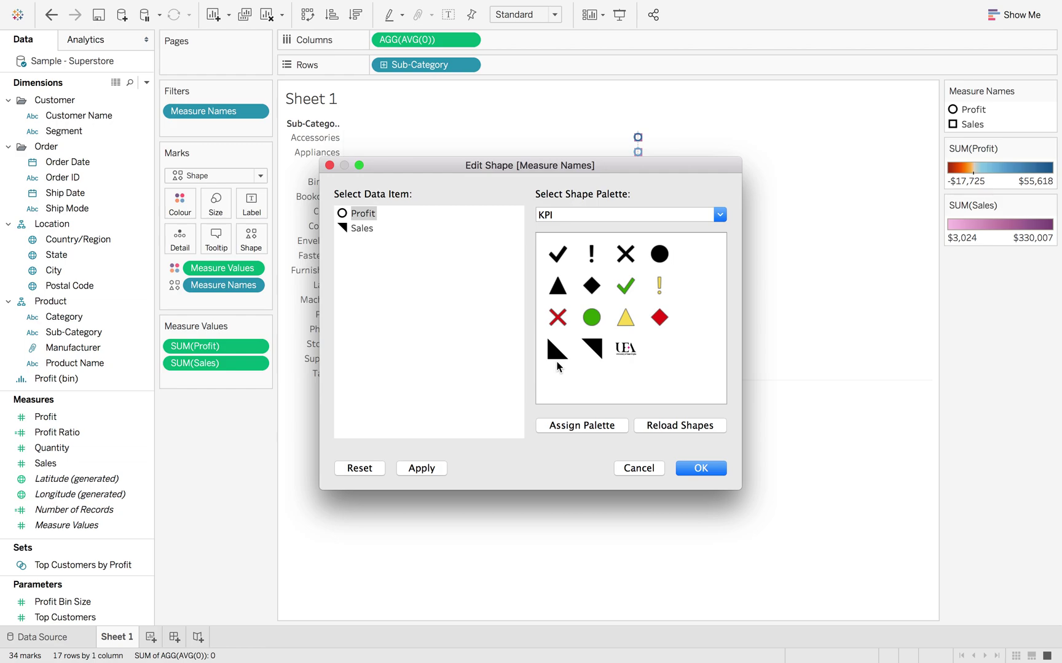
left_click(687, 469)
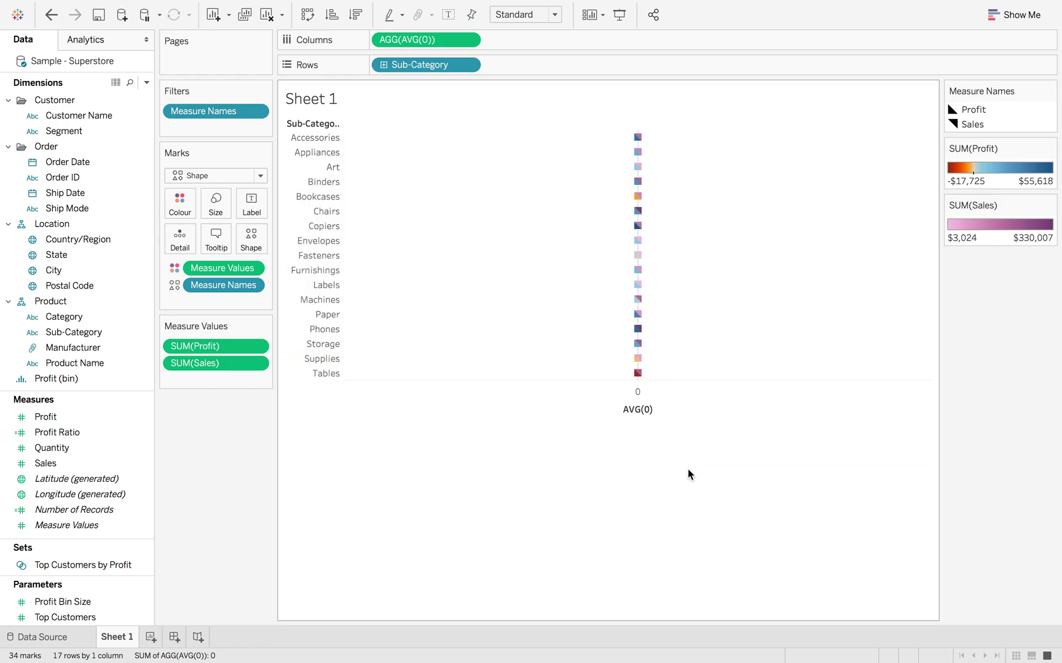
Step: Fit the chart to Entire View, enlarge the triangle marks, and add a new blank Sheet 2
left_click(547, 14)
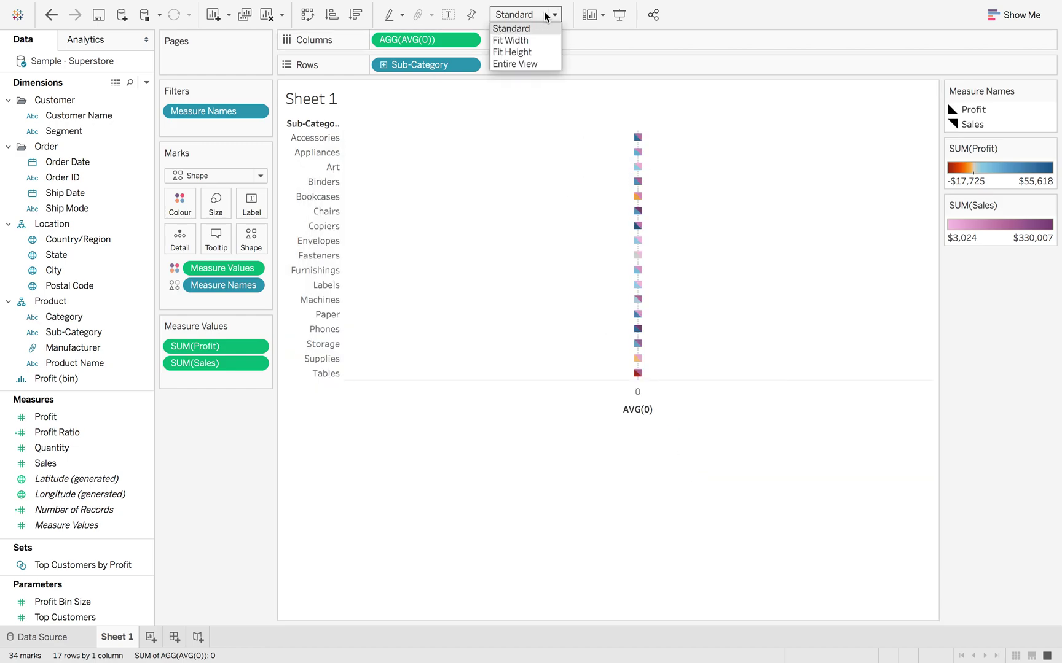
left_click(537, 62)
left_click(216, 202)
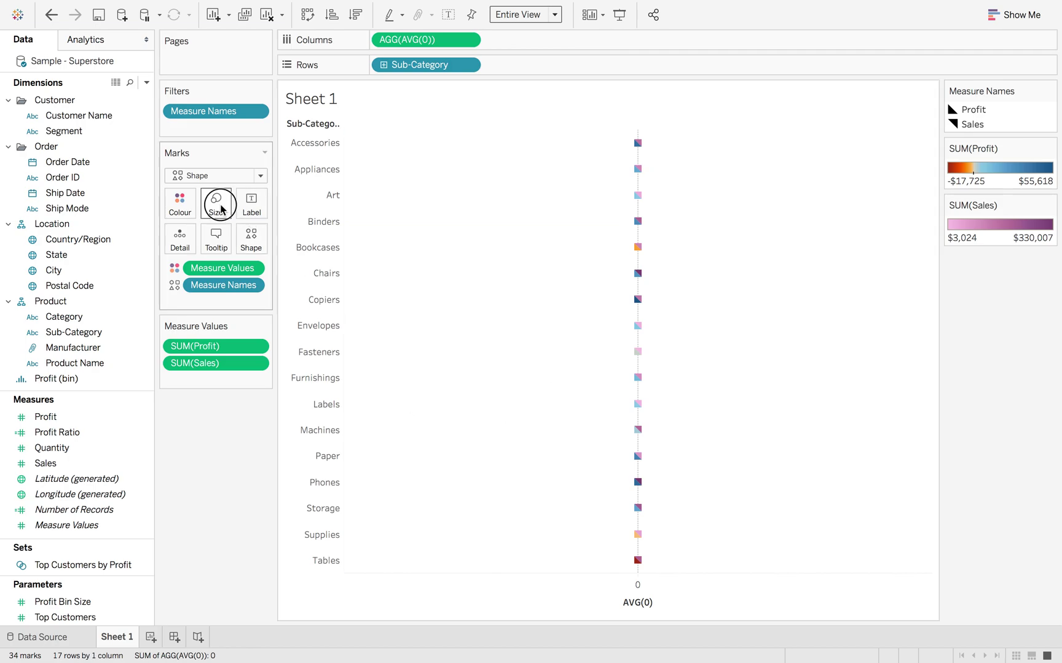
left_click_drag(236, 240, 272, 243)
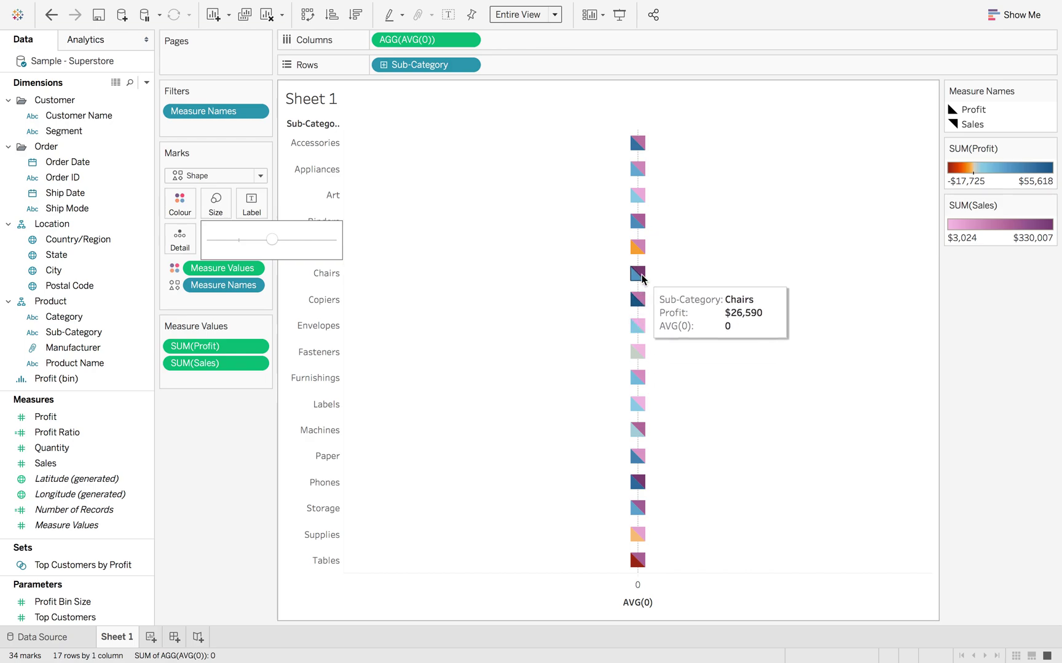
left_click(150, 638)
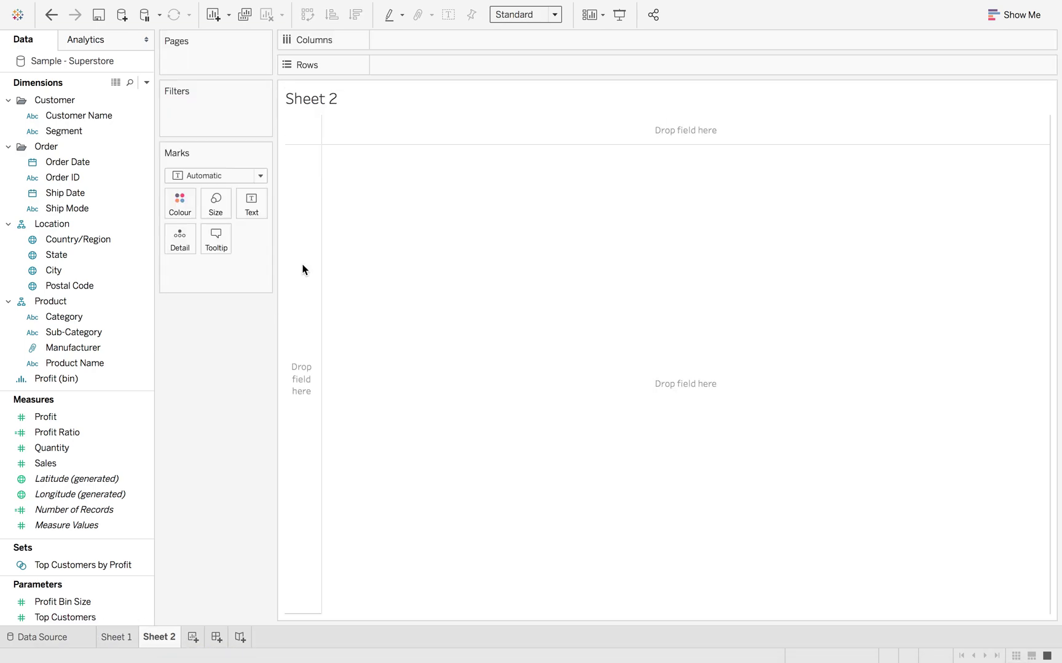
Step: Add an AVG(0.002) ad-hoc calculation to Columns
double_click(399, 41)
type("avg")
key("Return")
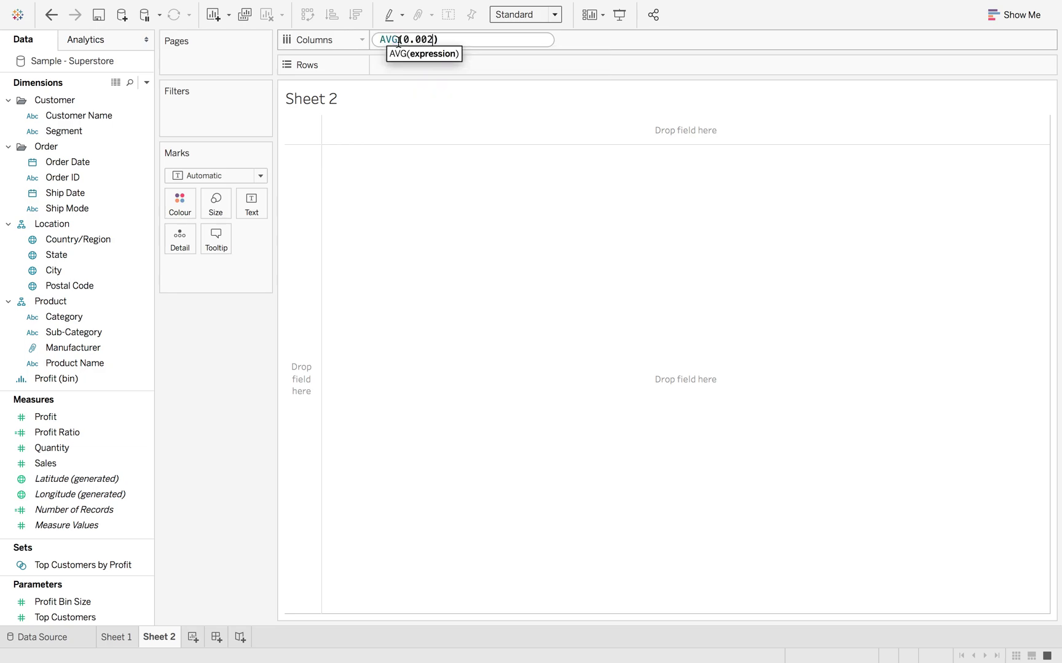
key("Return")
Step: Add AVG(-0.002) beside it on Columns and put Sub-Category on Rows
double_click(510, 40)
type("Avg")
key("Return")
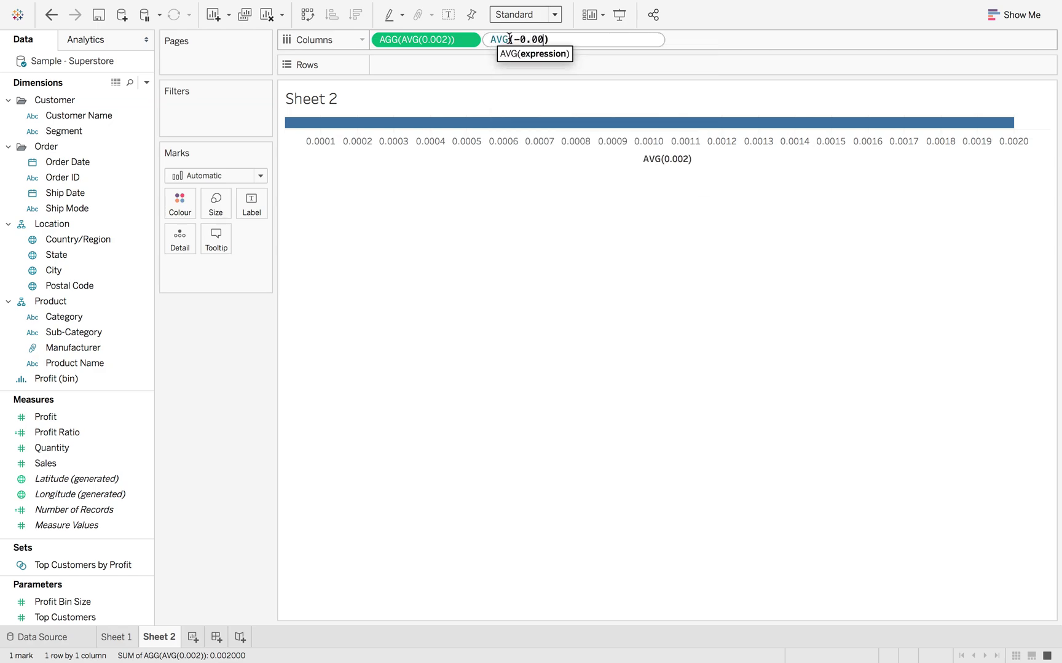
key("Return")
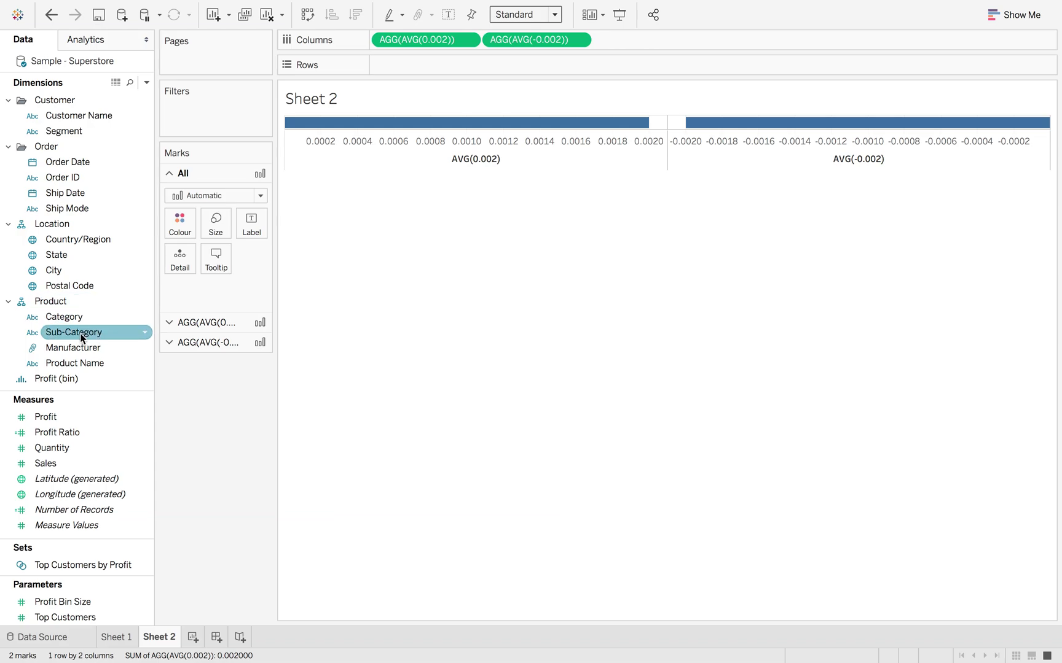
left_click_drag(81, 333, 434, 65)
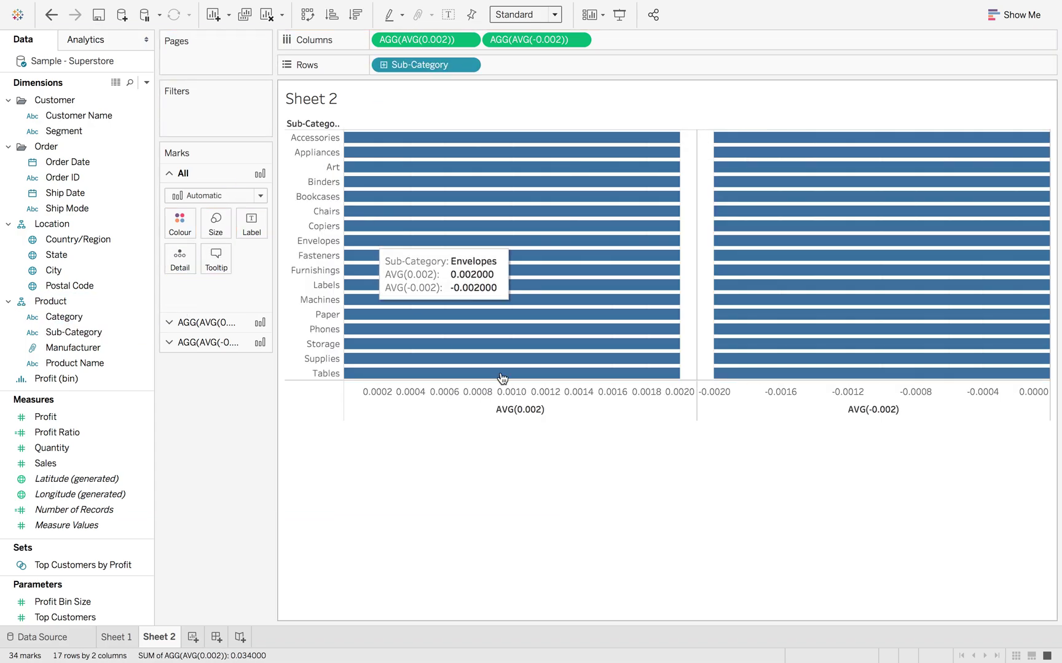
Step: Combine AVG(0.002) and AVG(-0.002) on a synchronised dual axis
right_click(741, 414)
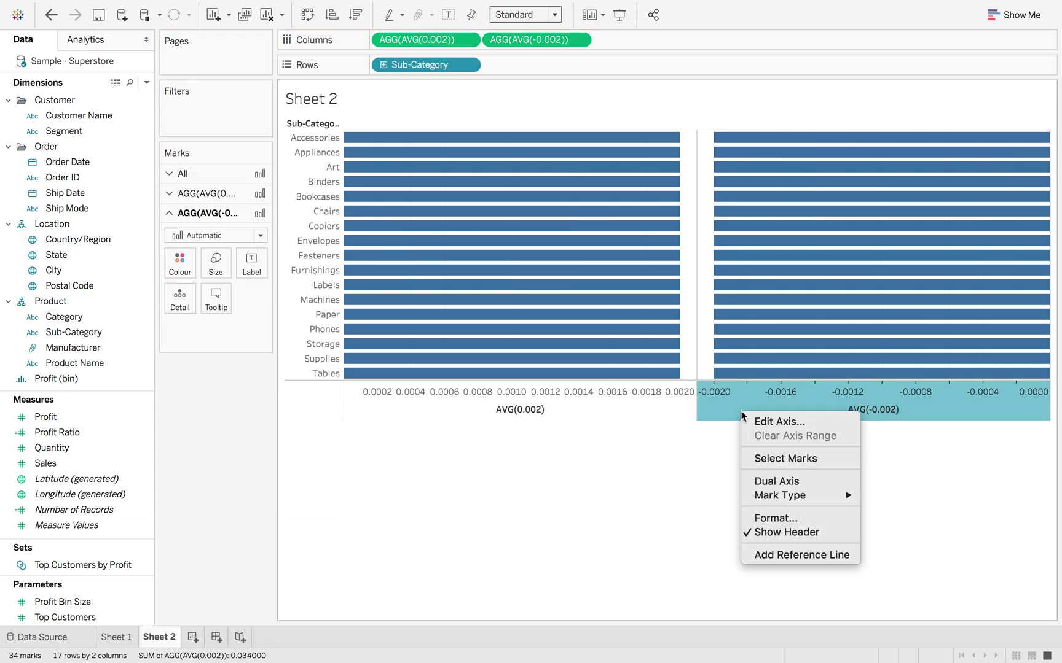
left_click(771, 480)
right_click(568, 136)
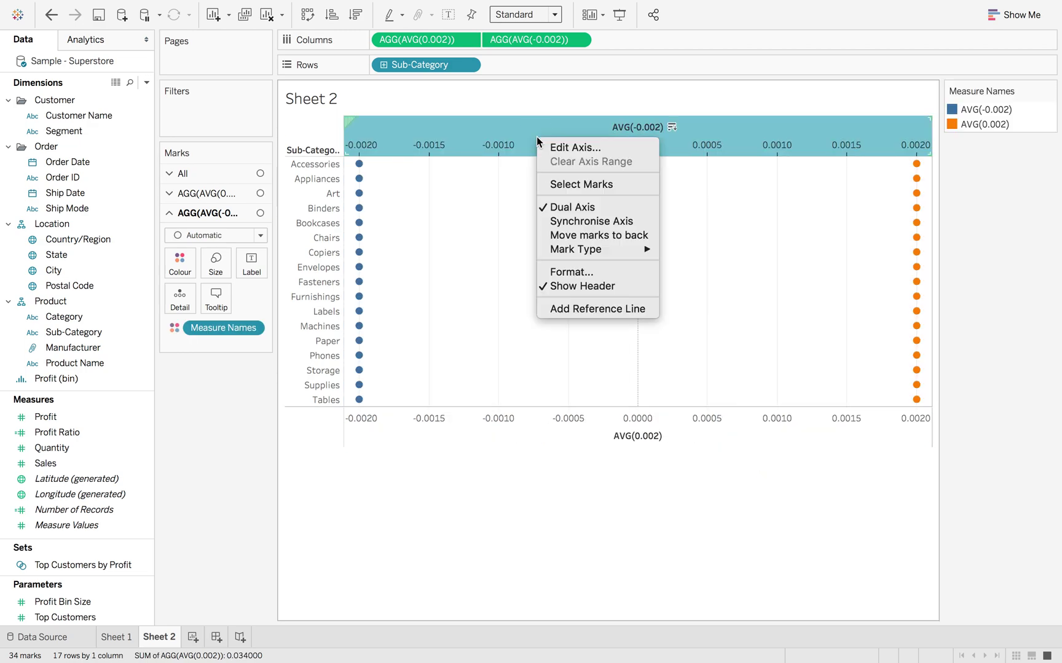
left_click(574, 222)
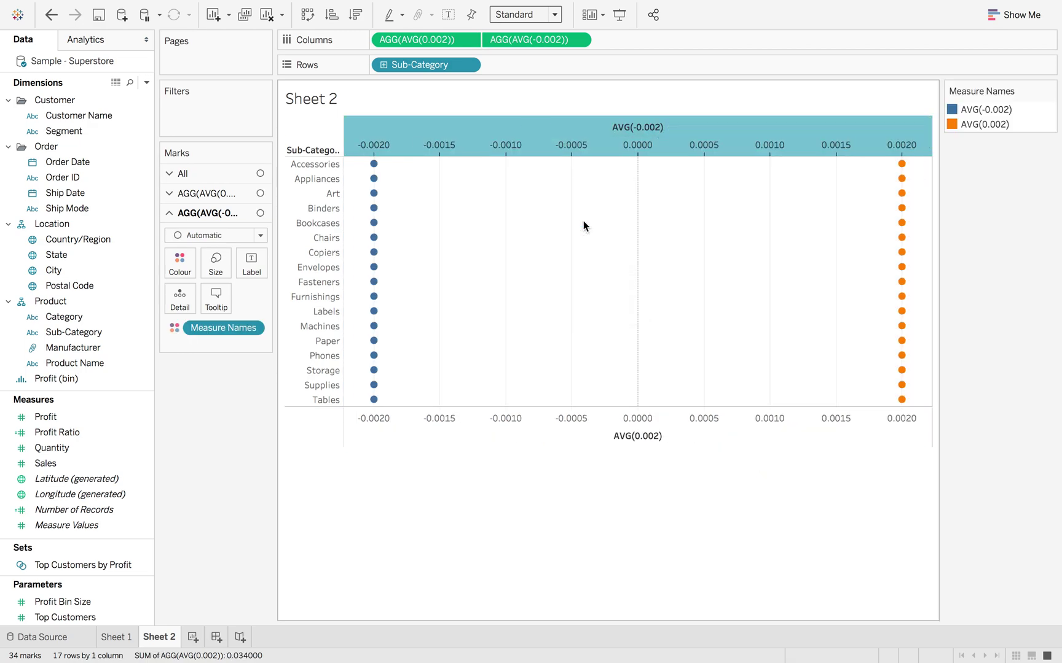
Step: Fix the axis range to run from -1 to 1
right_click(544, 146)
left_click(556, 149)
left_click(416, 251)
left_click(441, 300)
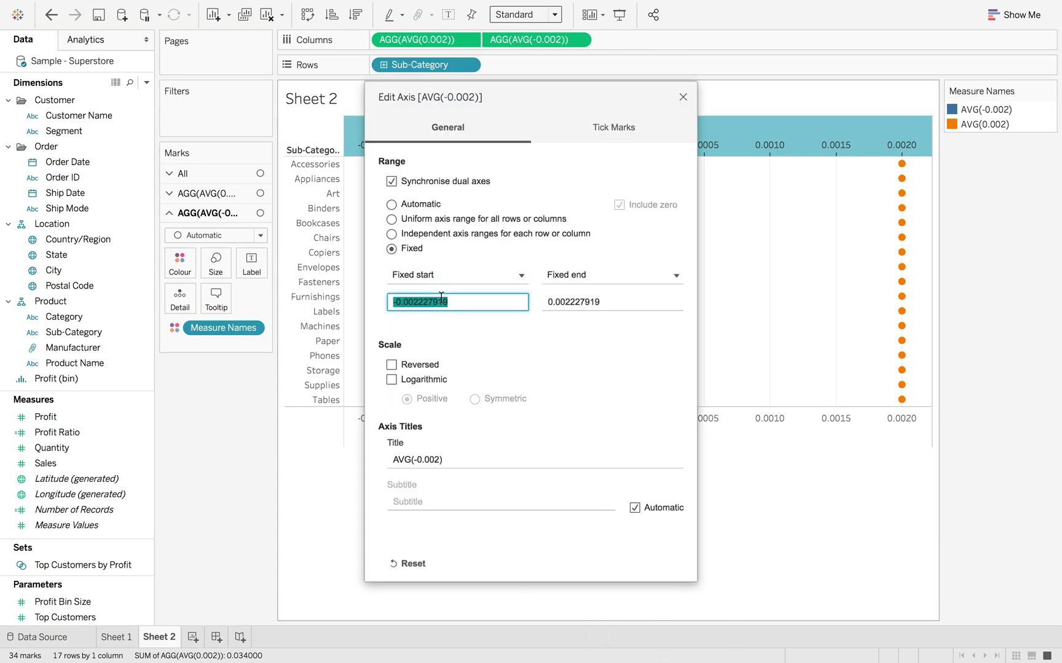
type("-1")
key("Tab")
key("Tab")
type("1")
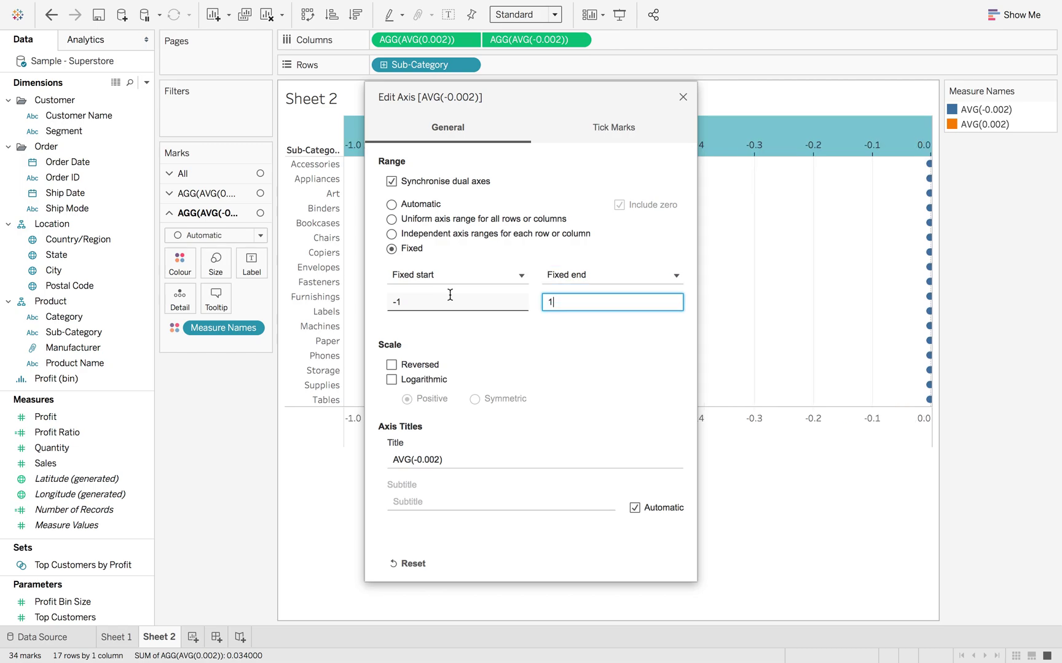
left_click(682, 99)
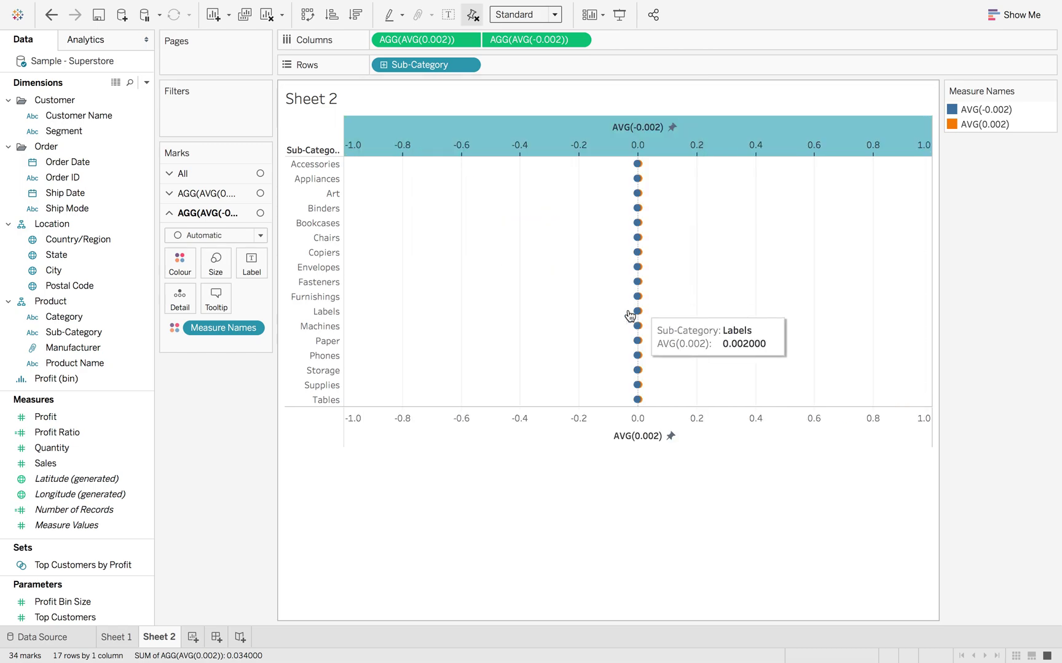
Step: Make the AVG(0.002) marks a KPI corner triangle shape
left_click(209, 194)
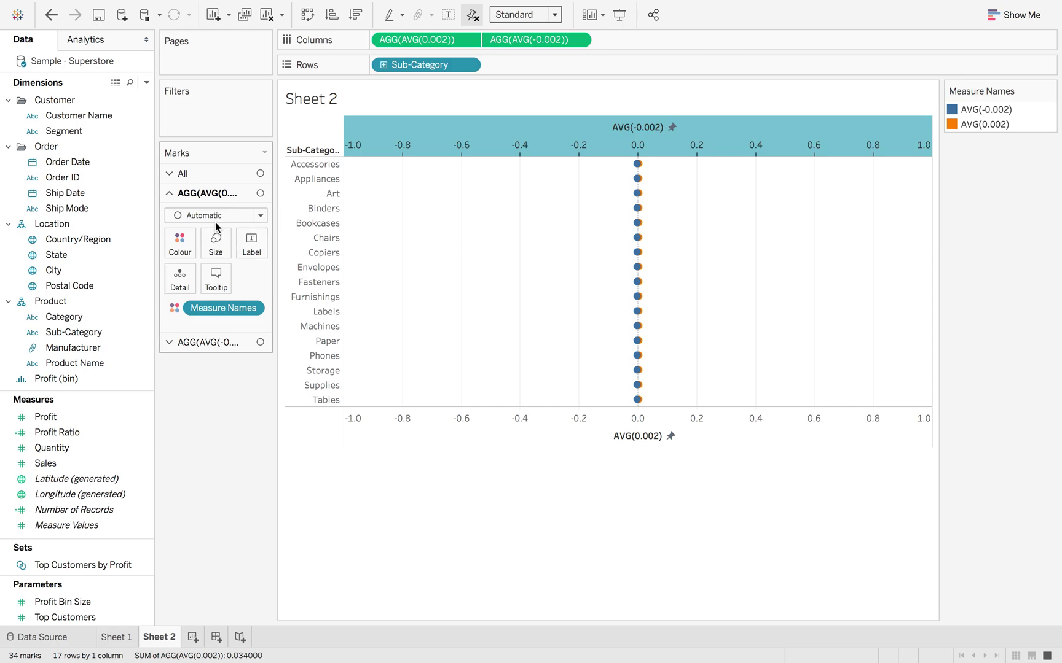
left_click(217, 227)
left_click(220, 333)
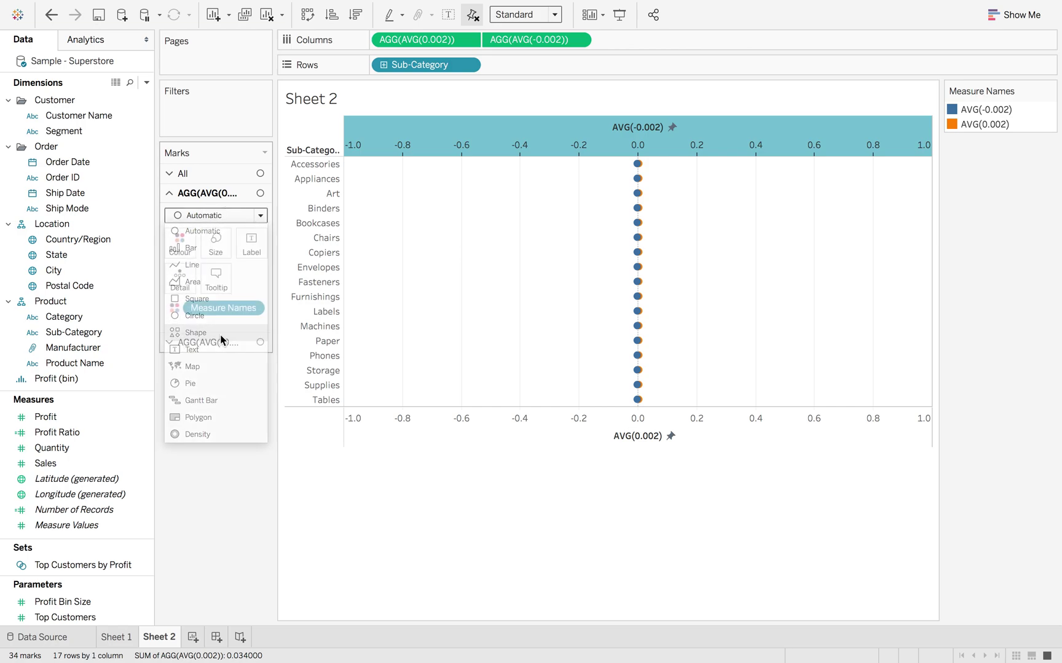
left_click(237, 195)
left_click(250, 280)
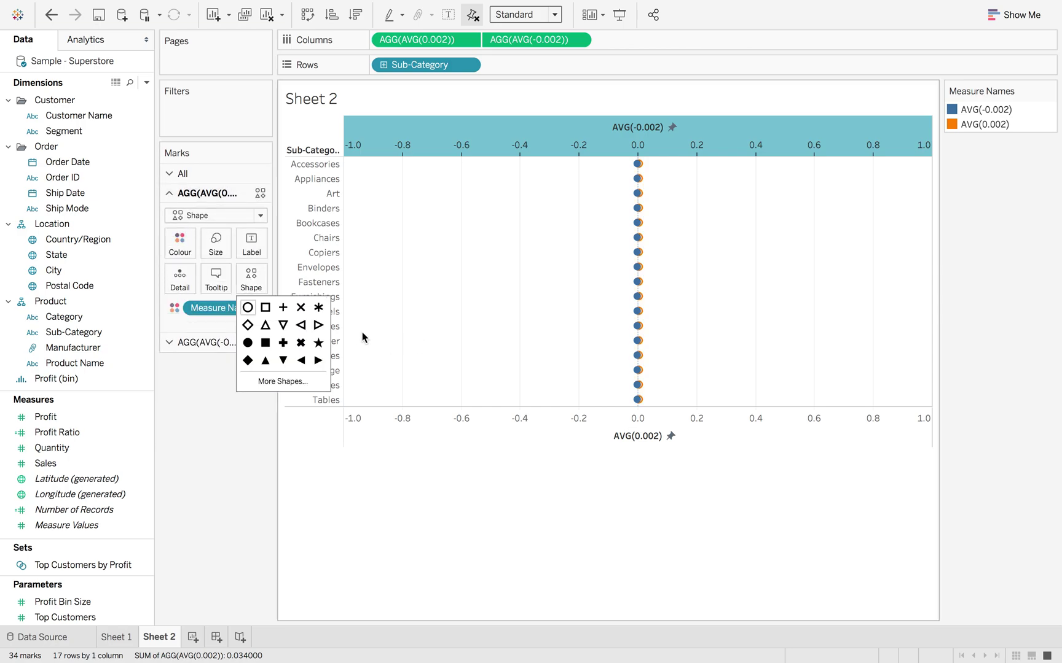
left_click(274, 381)
left_click(620, 218)
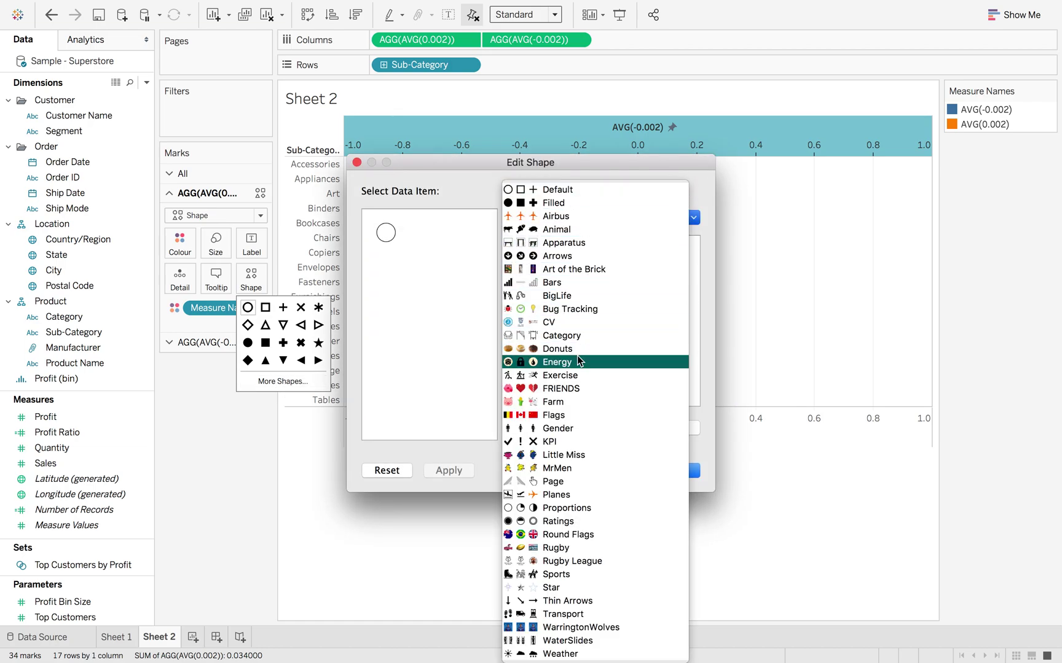
left_click(576, 441)
left_click(543, 359)
left_click(672, 468)
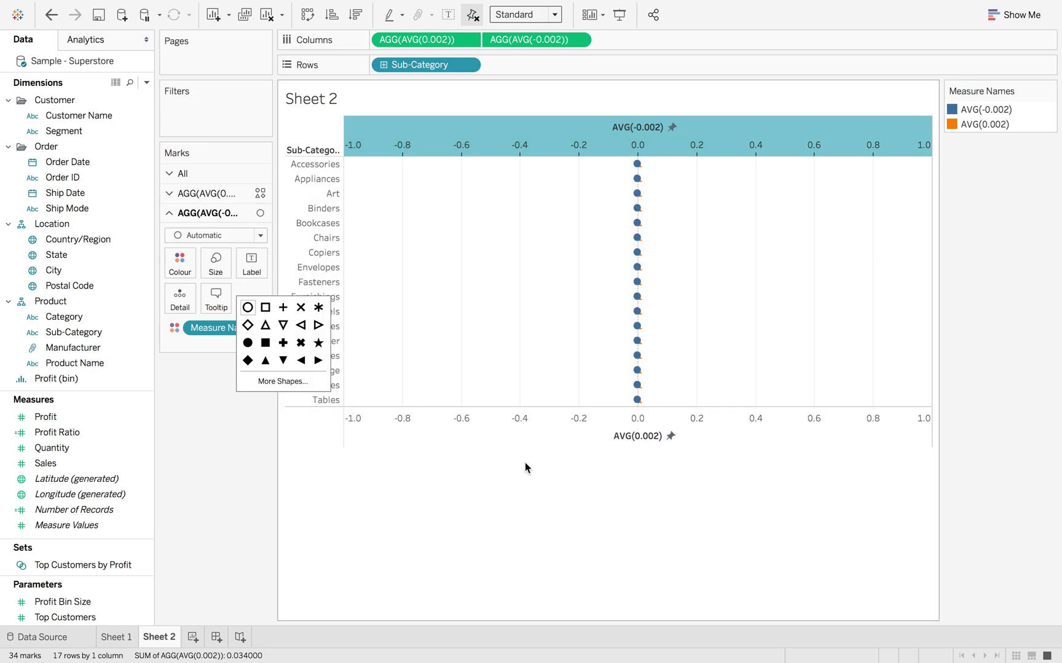
Step: Make the AVG(-0.002) marks the opposite KPI corner triangle, coloured by Sales
left_click(230, 237)
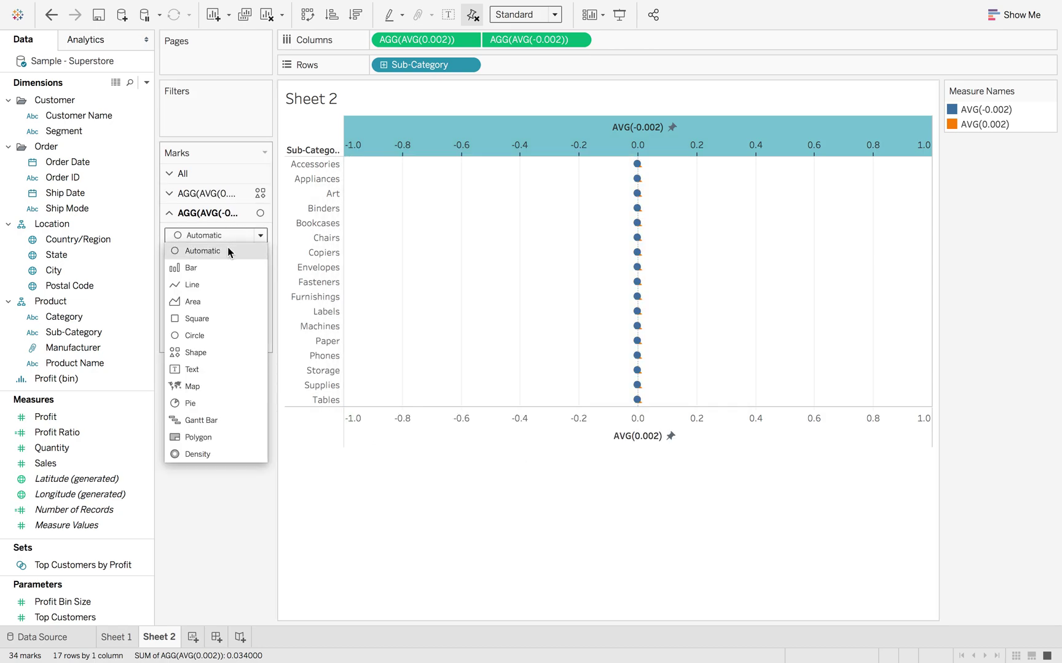
left_click(209, 352)
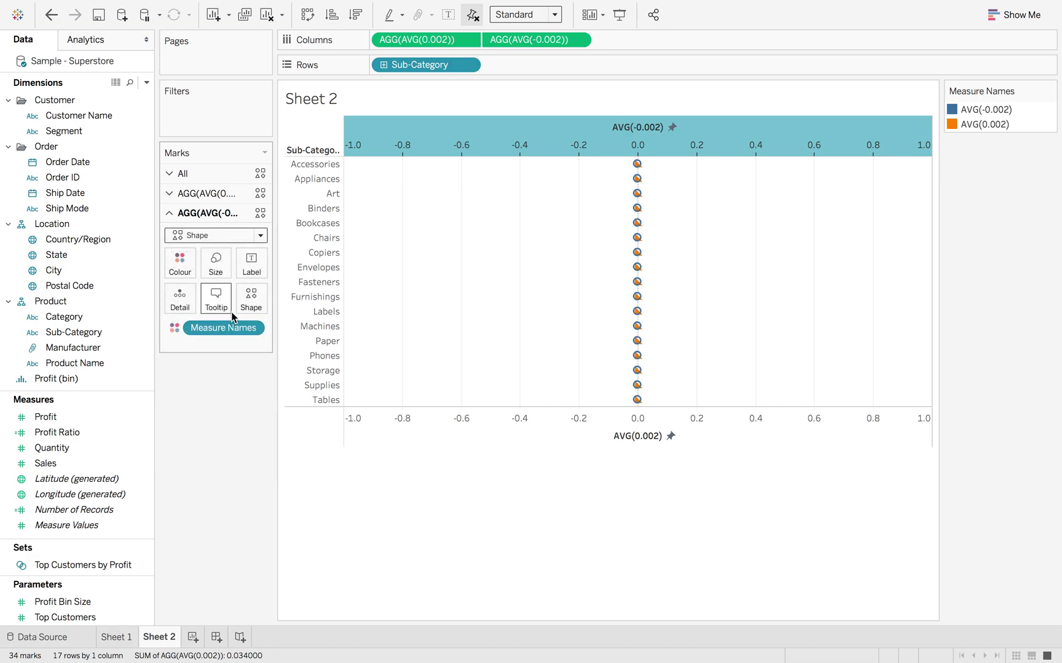
left_click(243, 306)
left_click(300, 402)
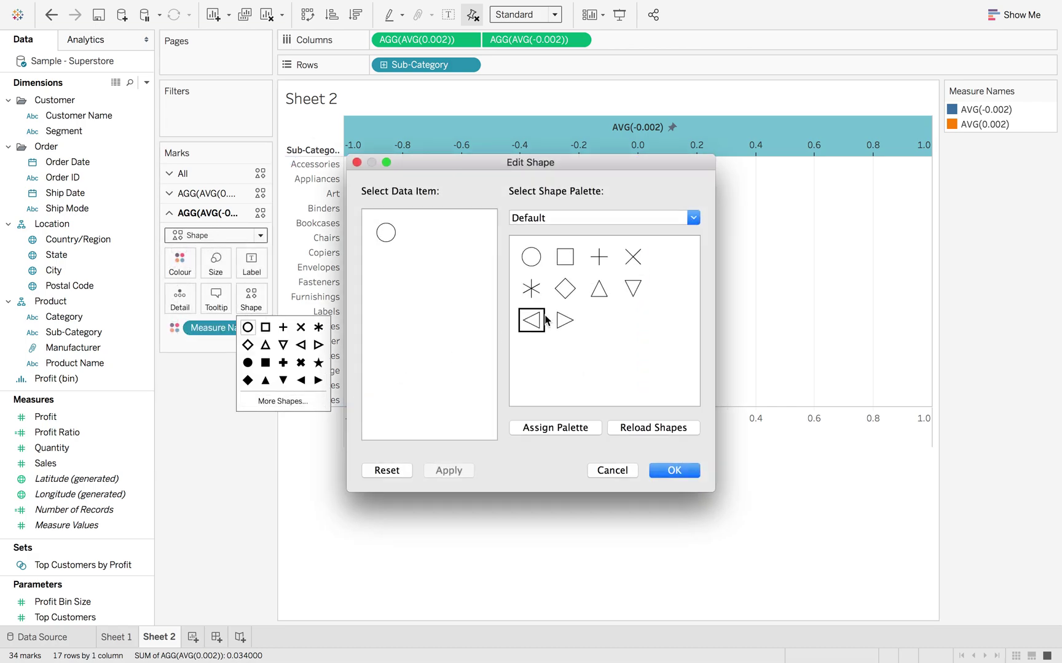
left_click(582, 218)
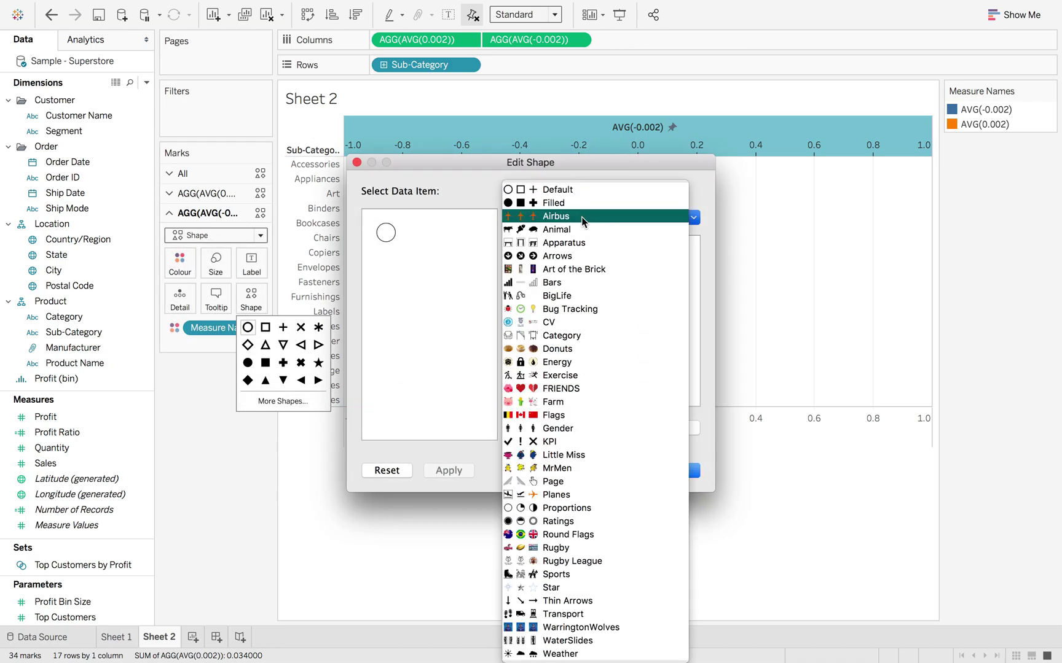
left_click(554, 442)
left_click(565, 352)
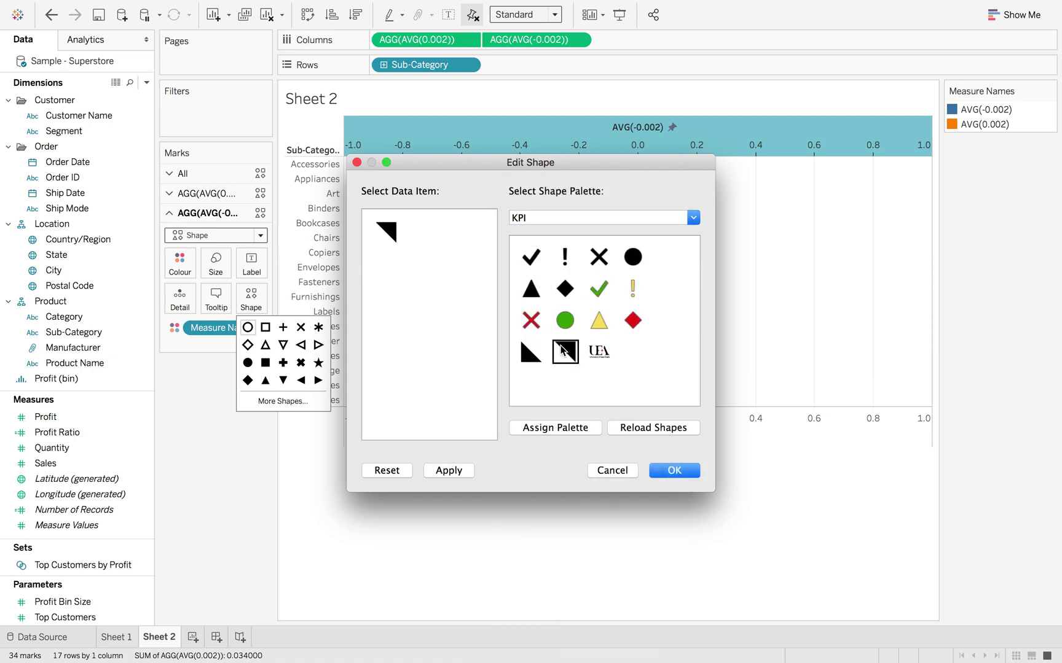
left_click(664, 472)
left_click_drag(88, 464, 171, 255)
left_click(209, 193)
Step: Drag a field onto the AVG(0.002) marks card and fit the chart to Entire View
left_click_drag(68, 453, 180, 243)
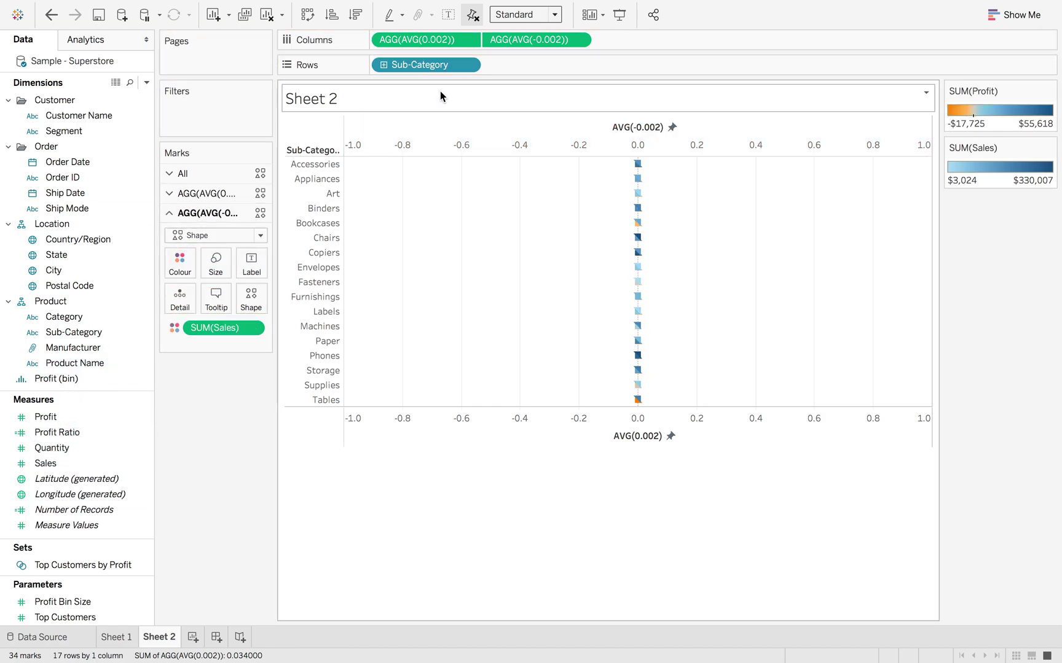
left_click(525, 14)
left_click(528, 67)
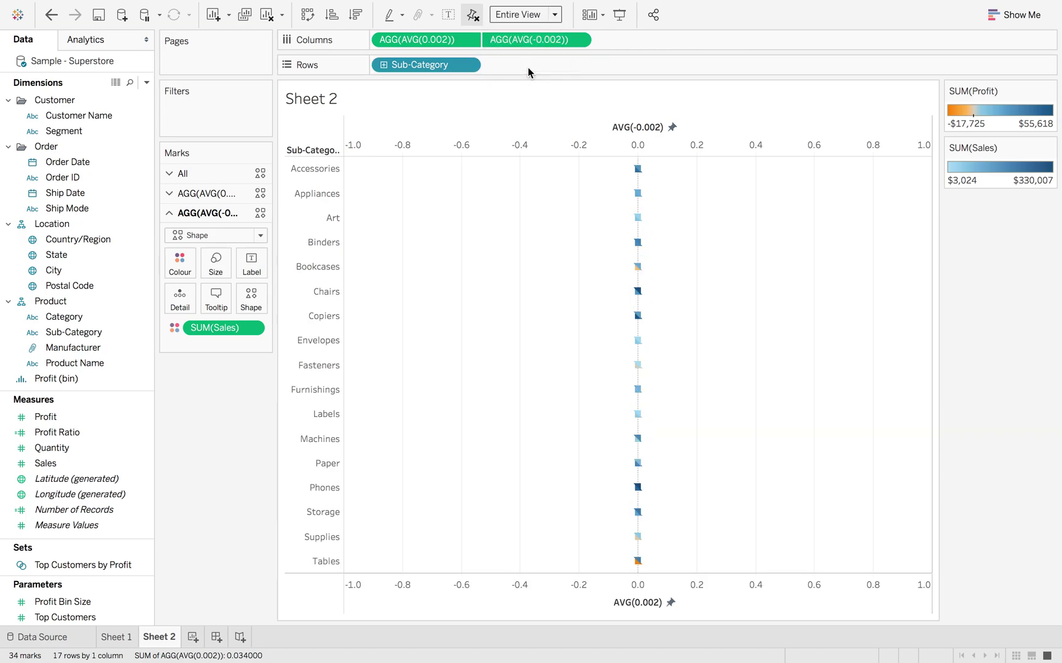
Step: On the All marks card, enlarge the marks, then shrink them slightly
left_click(211, 174)
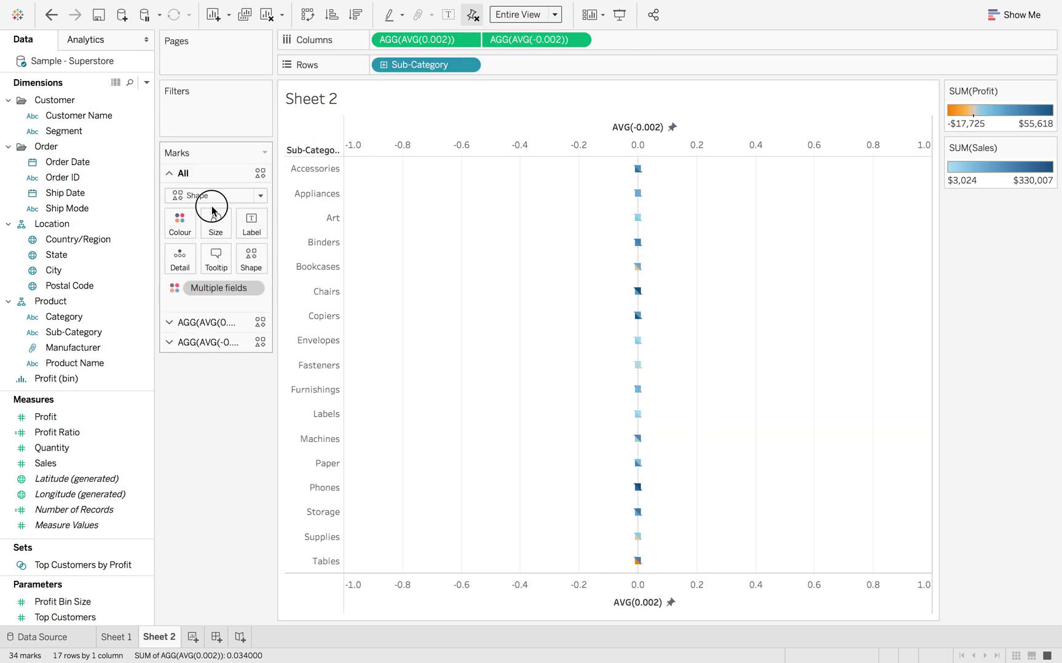
left_click(215, 224)
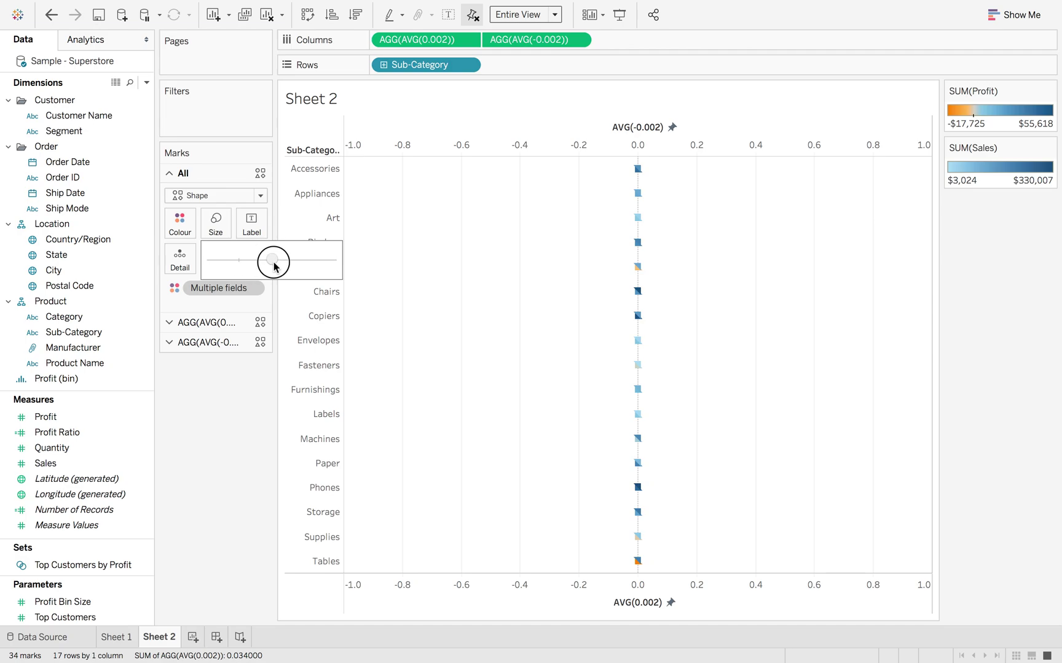
left_click(274, 263)
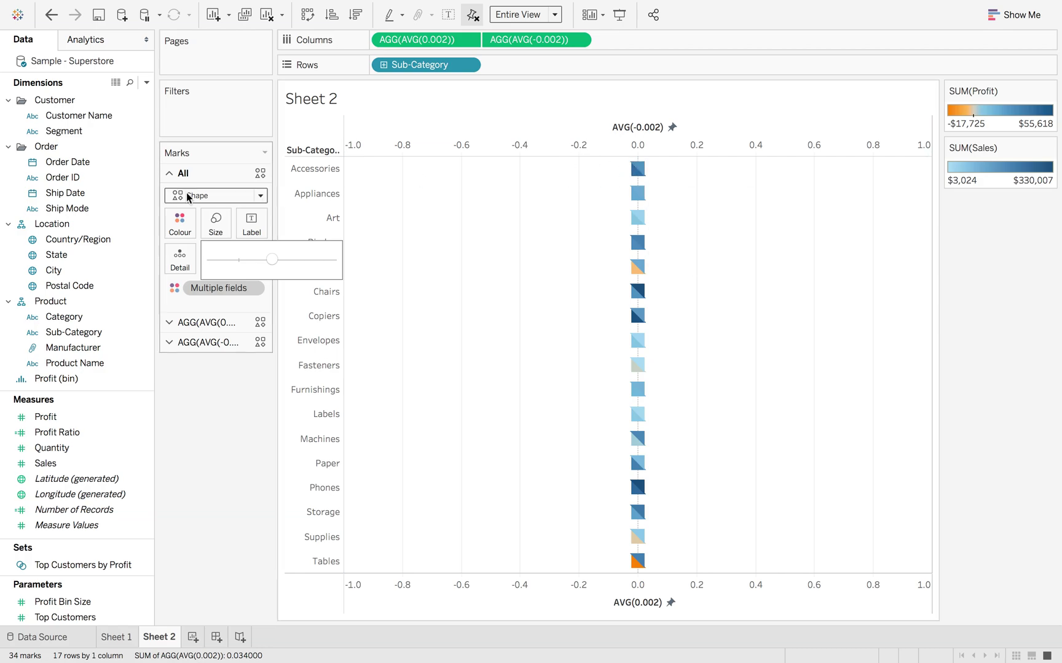
left_click(205, 222)
left_click(209, 223)
left_click_drag(271, 260, 262, 266)
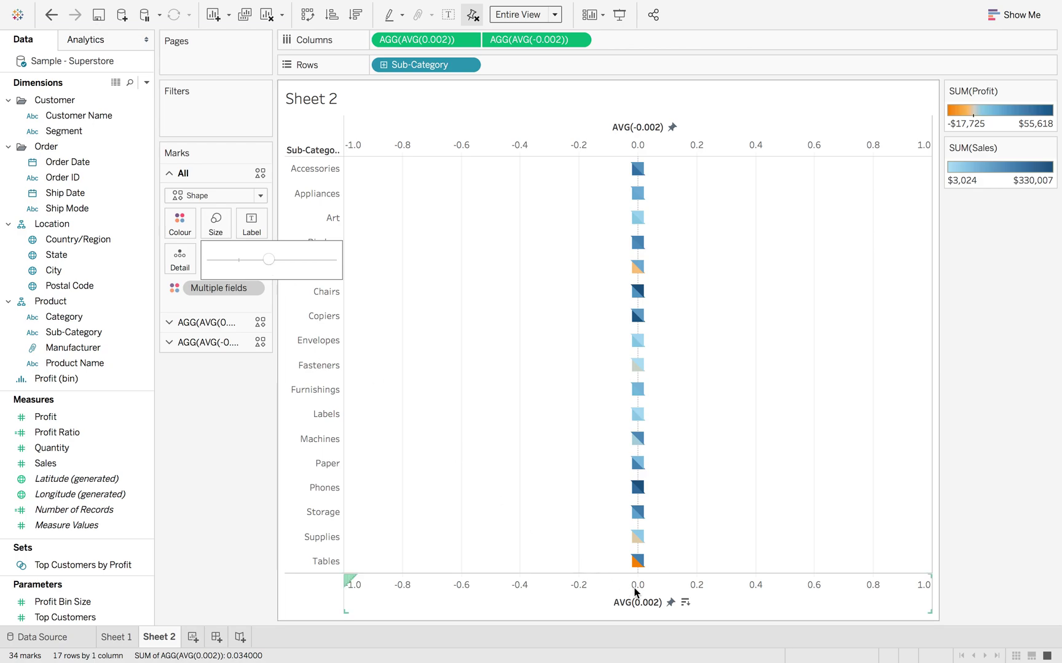
mouse_move(634, 561)
mouse_move(636, 537)
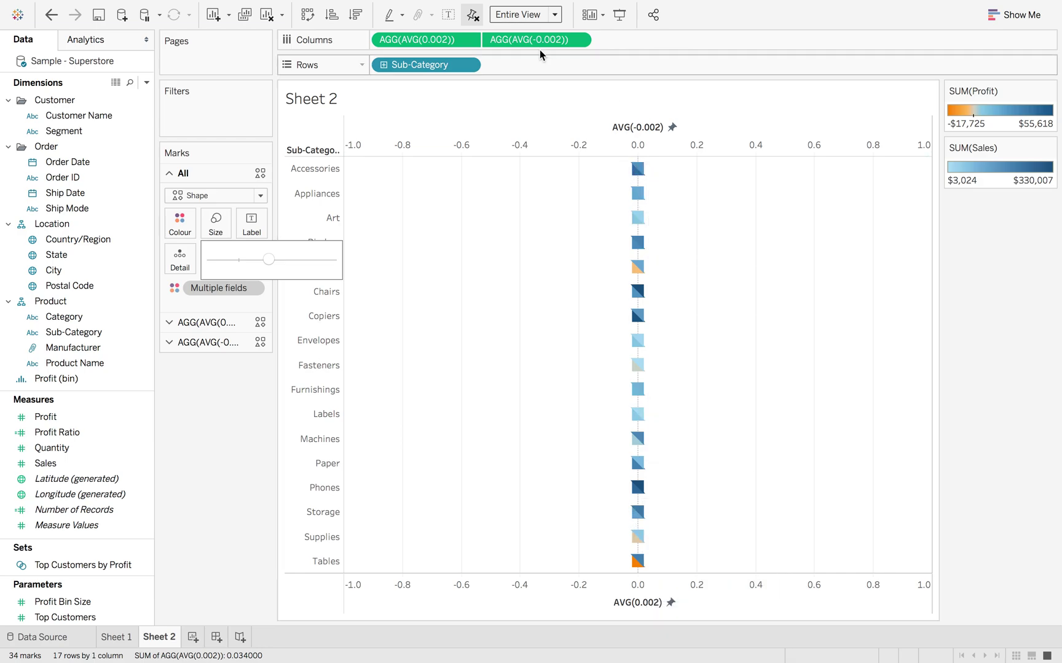
double_click(453, 39)
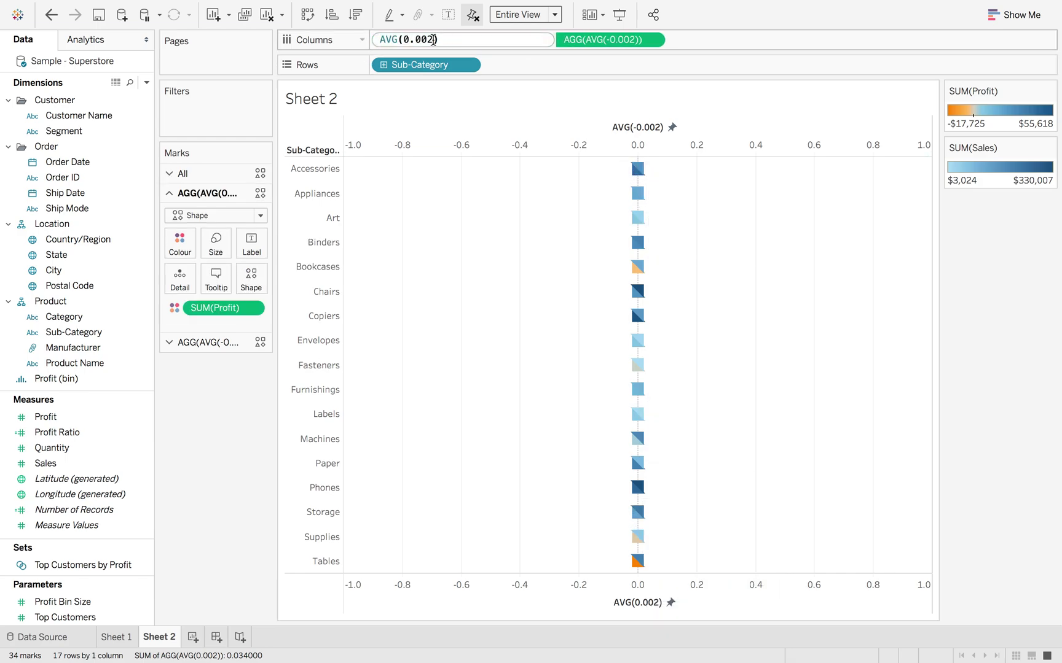
Step: Change the column offsets to AVG(0.001) and AVG(-0.001)
type("1")
key("Return")
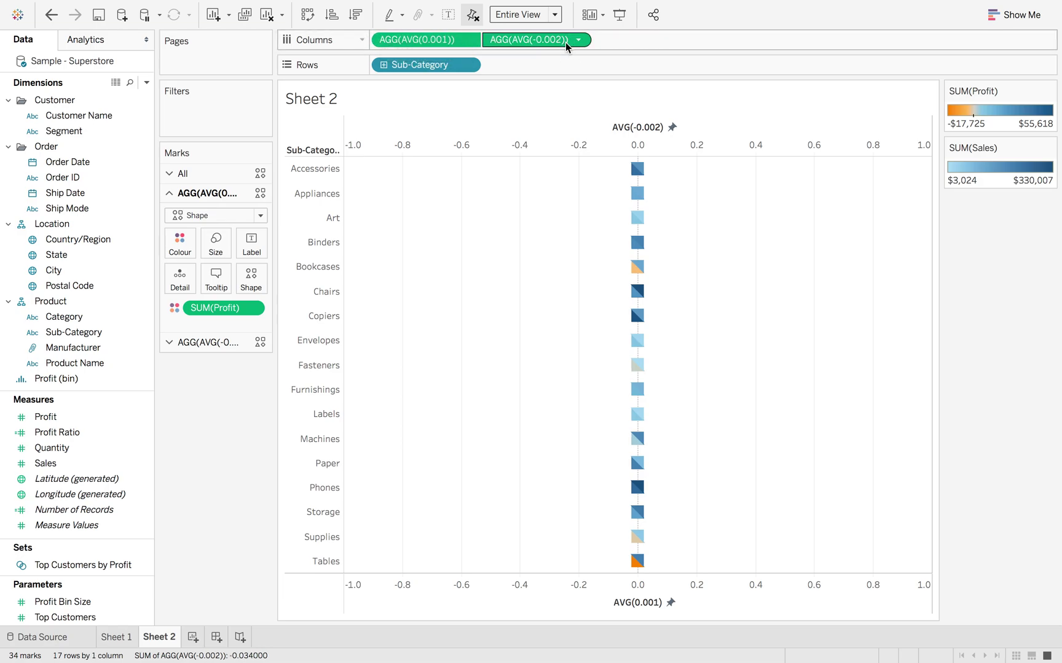
double_click(558, 40)
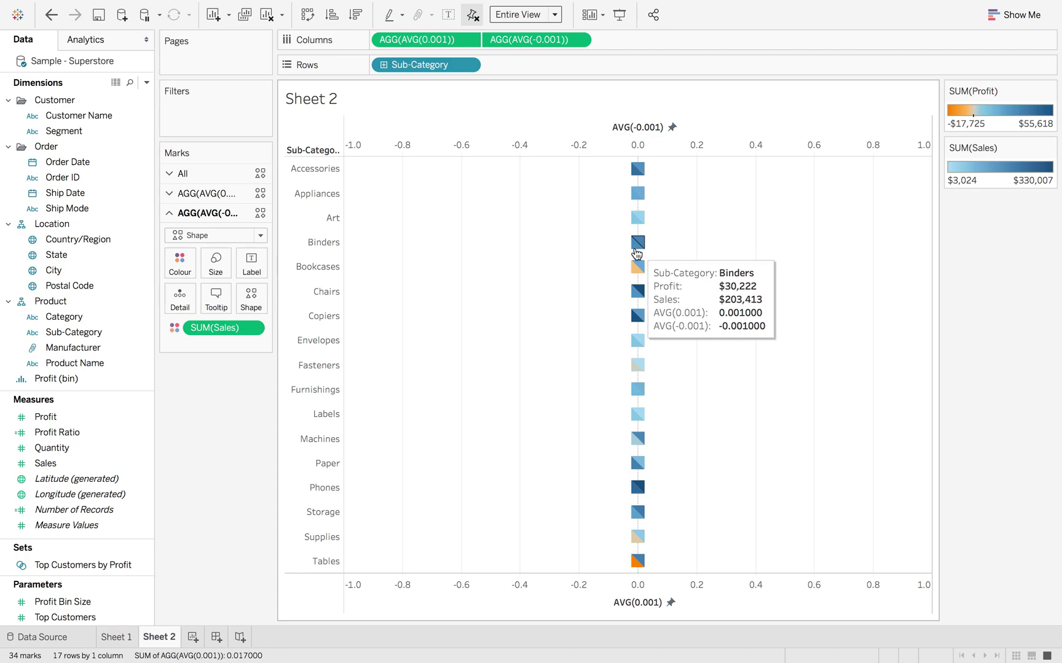
mouse_move(635, 280)
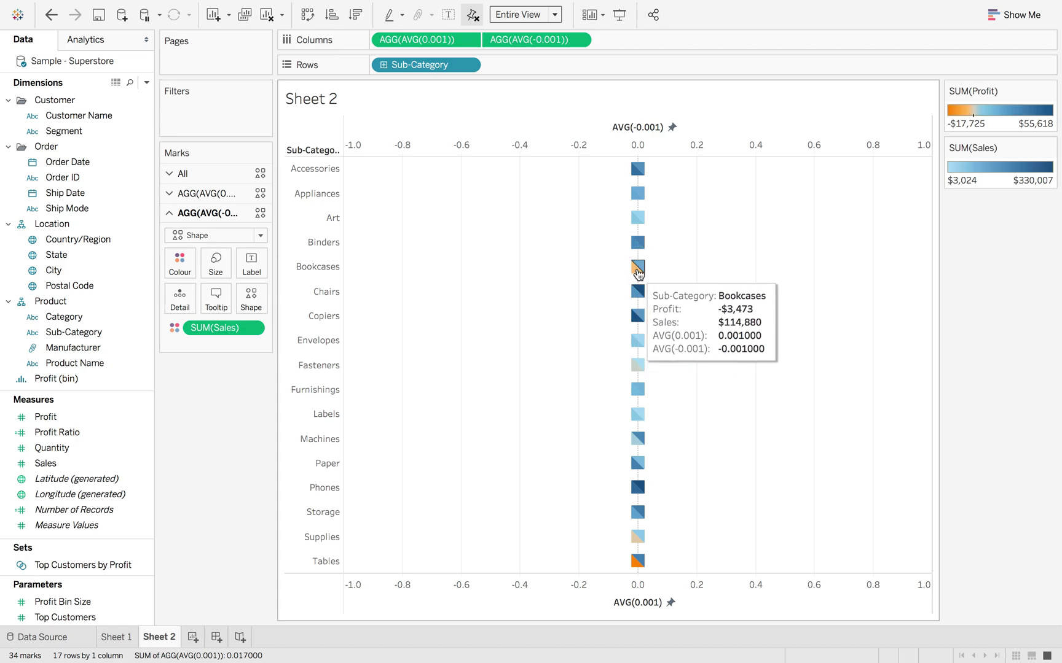
mouse_move(632, 310)
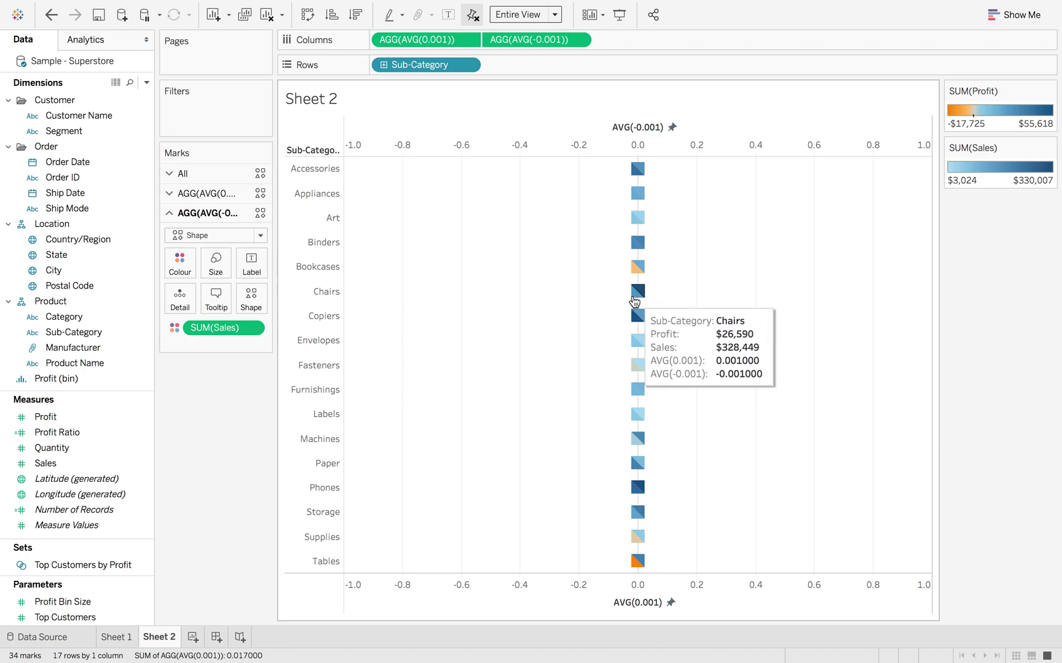
Step: Give the Sales triangles the Purple colour palette
left_click(1049, 149)
left_click(958, 162)
left_click(594, 246)
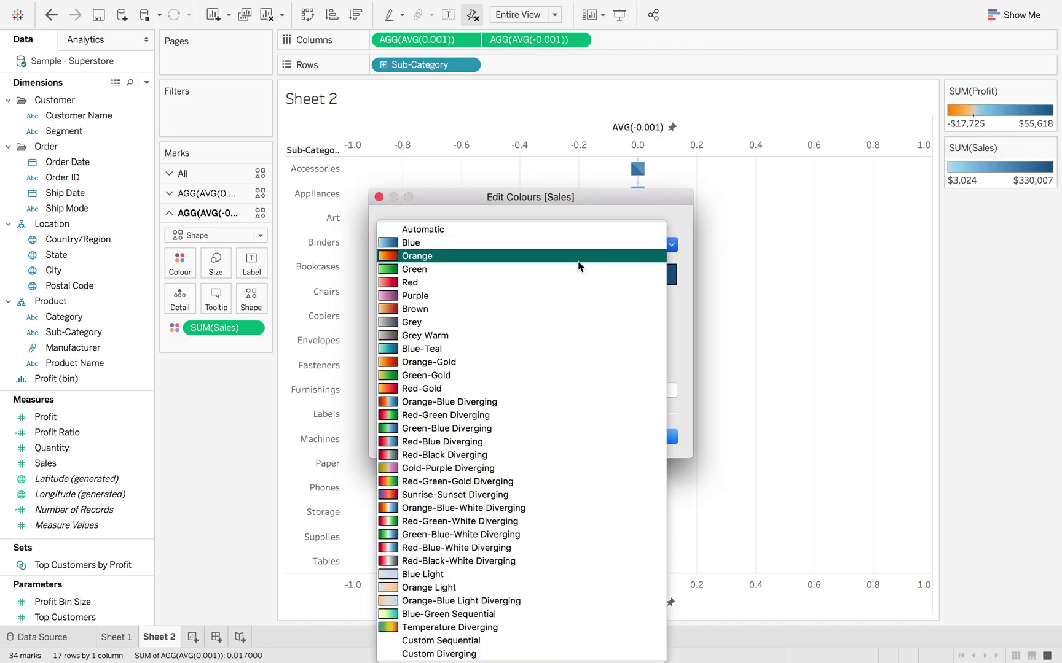
left_click(550, 300)
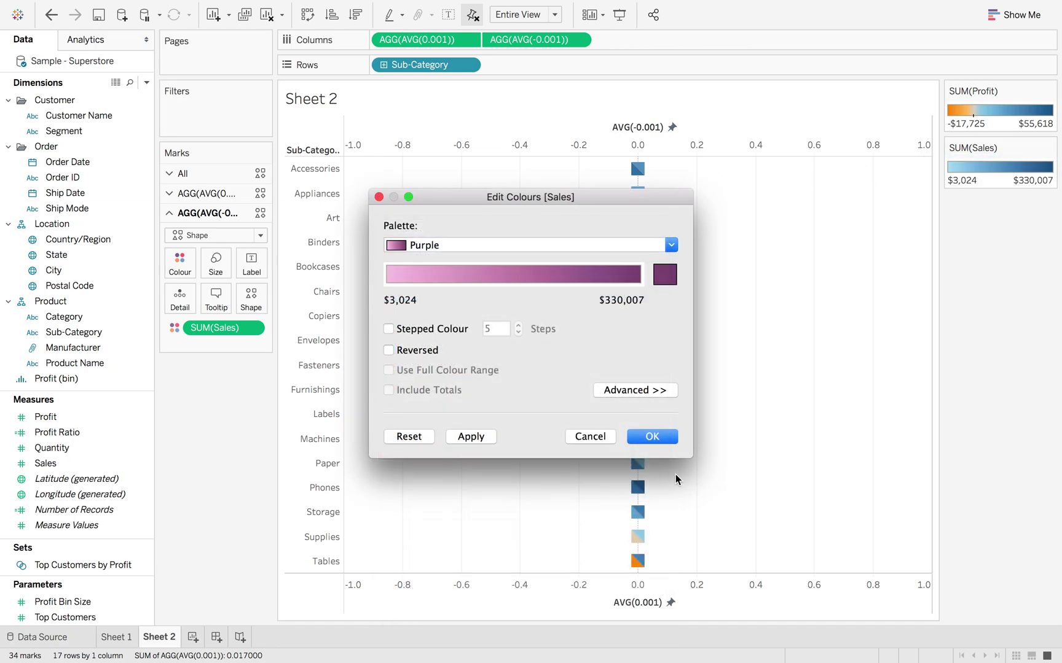
left_click(651, 437)
mouse_move(637, 248)
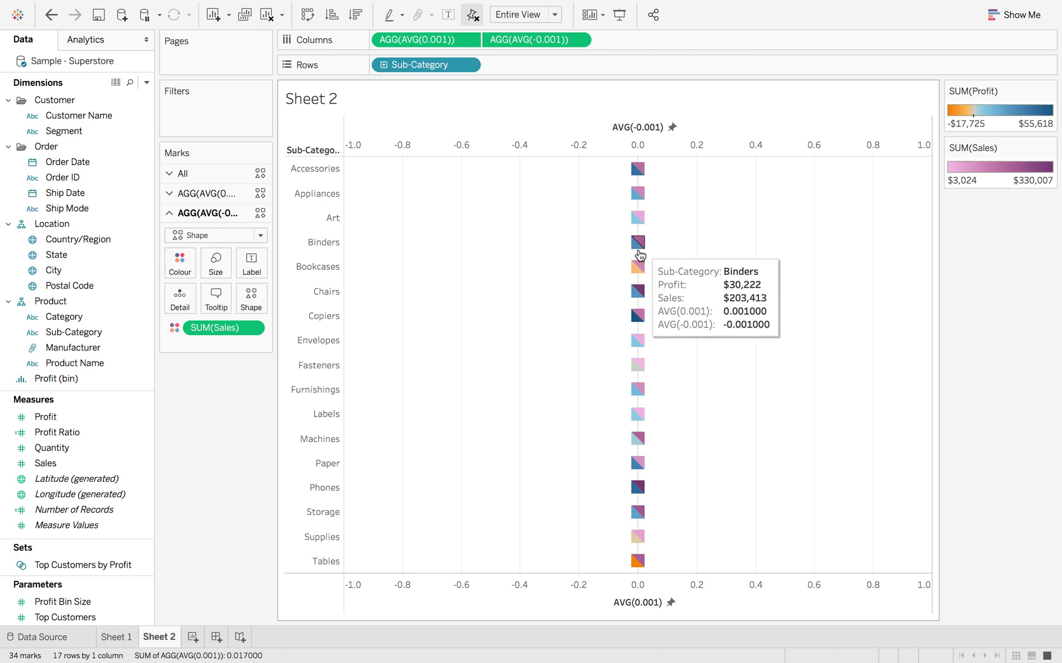
Step: Delete the AVG(-0.001) line from the sales marks tooltip, leaving sub-category and Sales
left_click(216, 296)
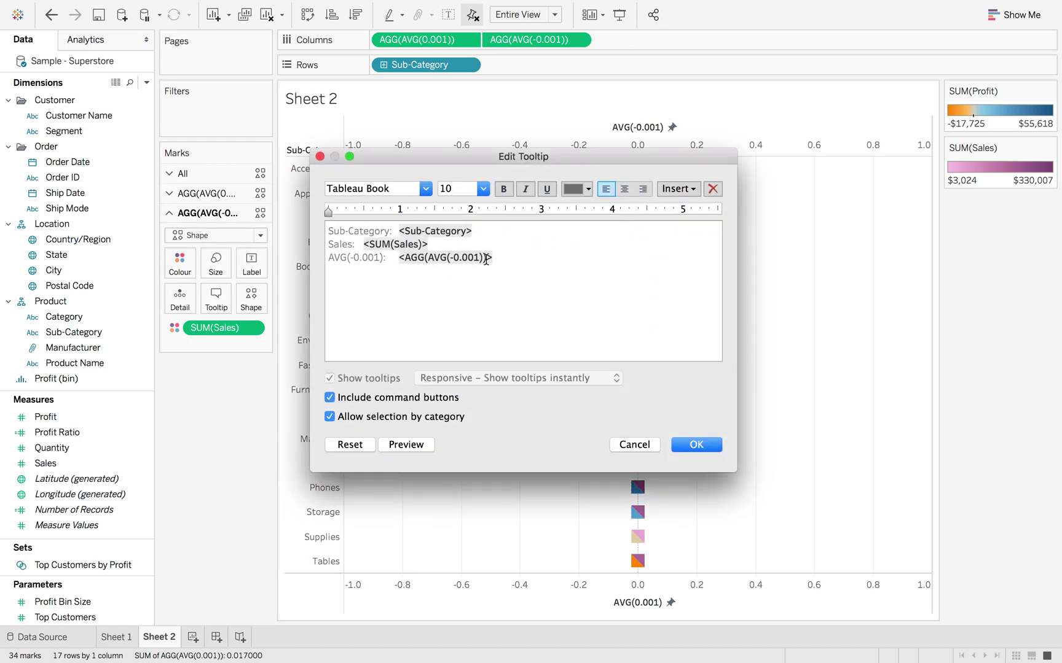
left_click(303, 266, "shift")
key("BackSpace")
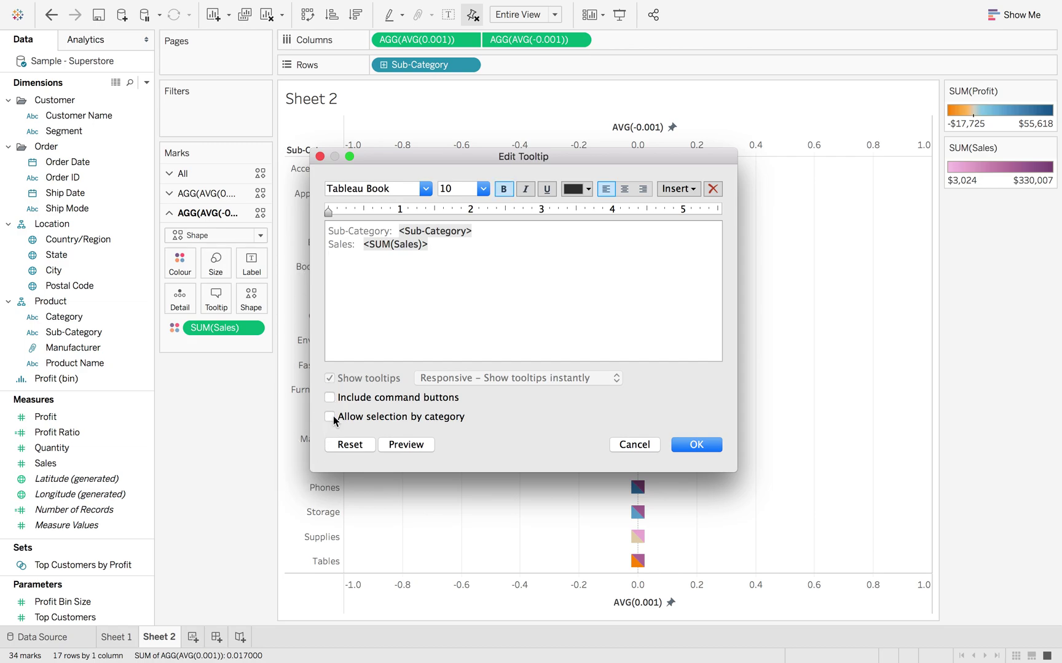
left_click(696, 445)
Step: Delete the AVG(0.001) line from the profit marks tooltip, leaving sub-category and Profit
left_click(231, 198)
left_click(217, 287)
left_click_drag(503, 259, 330, 261)
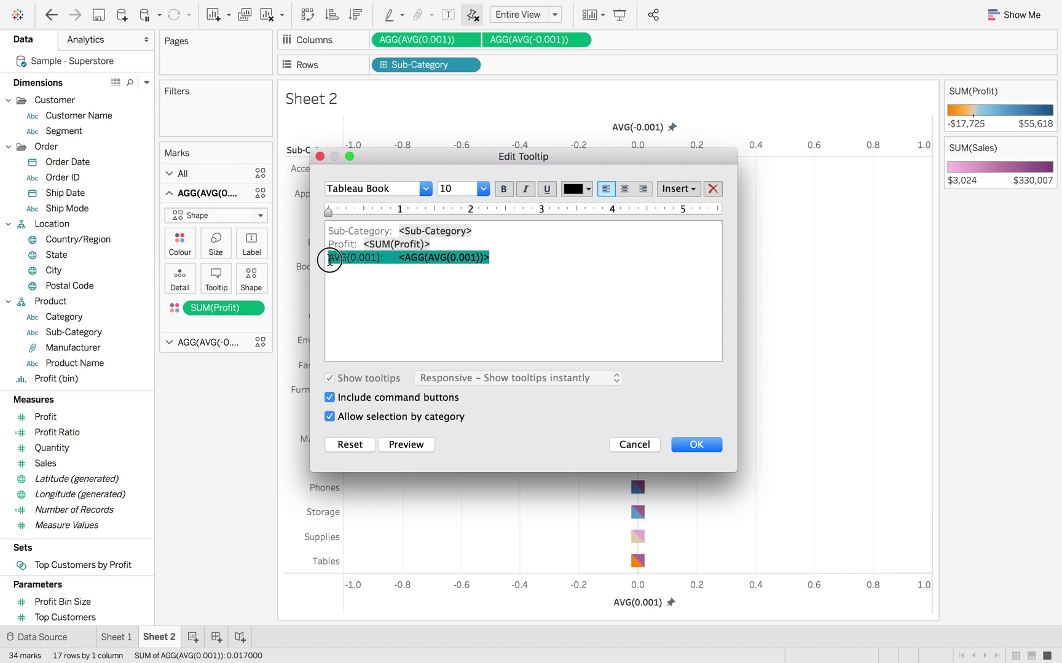
key("BackSpace")
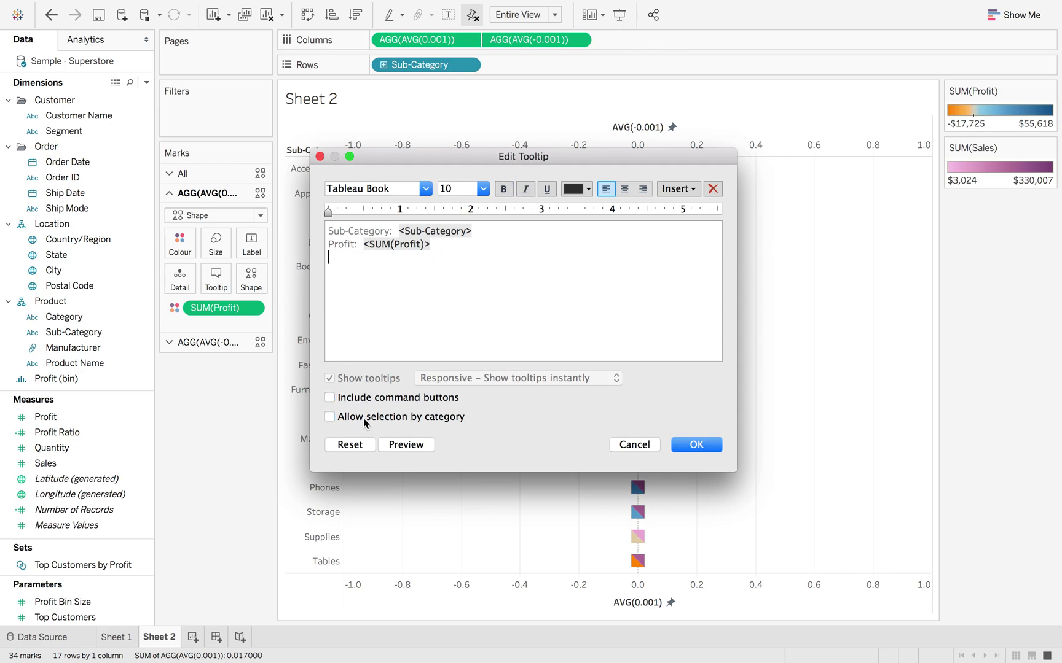
left_click(682, 446)
mouse_move(636, 371)
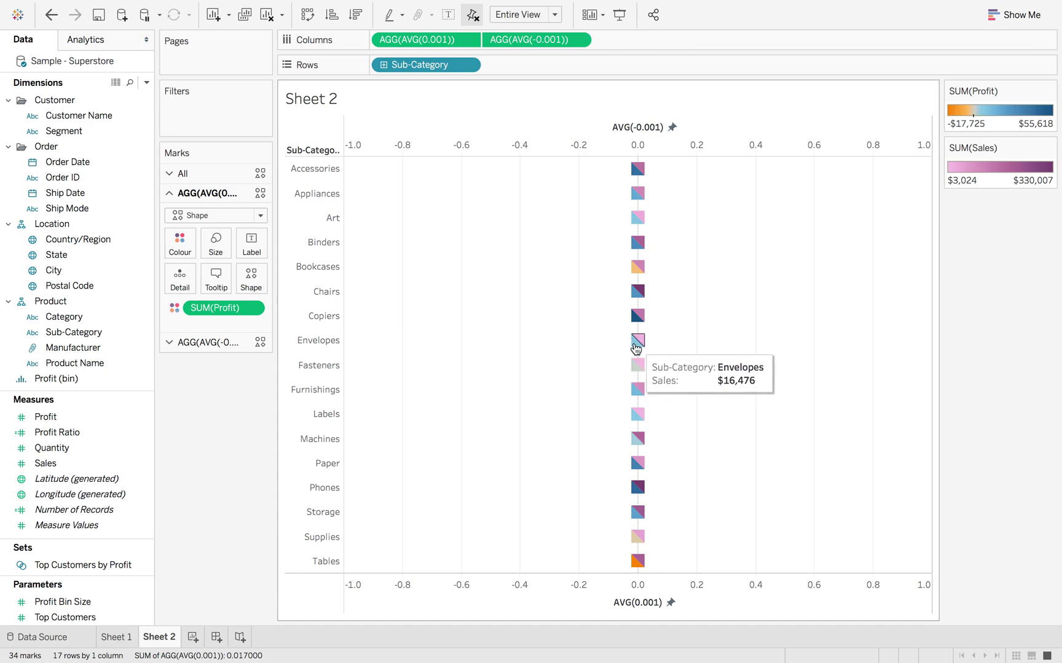
left_click(215, 174)
left_click(214, 229)
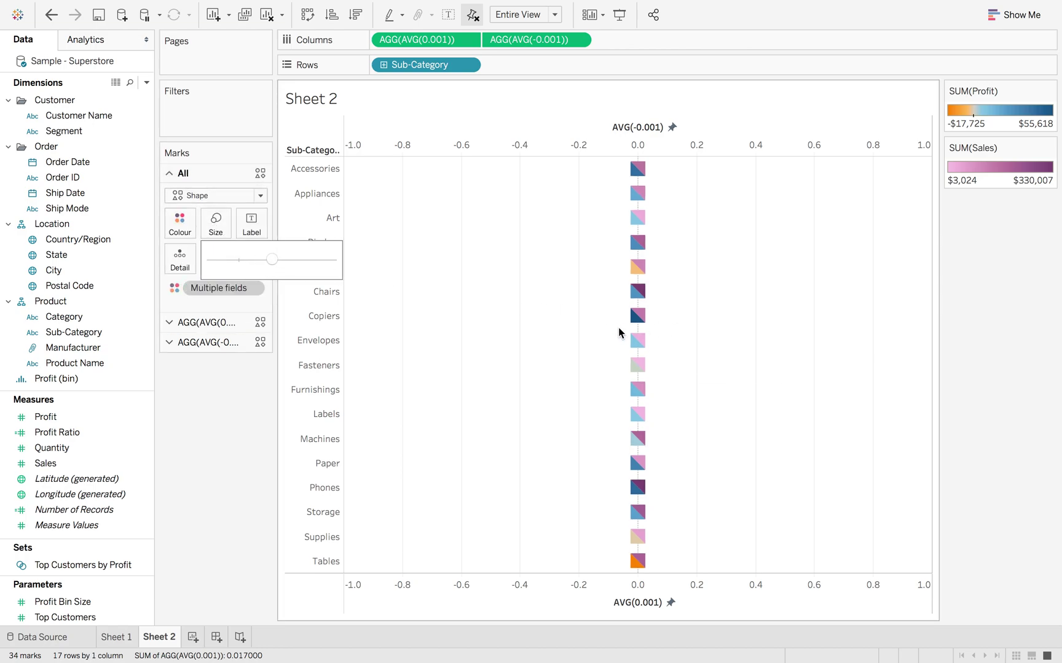
left_click(637, 316)
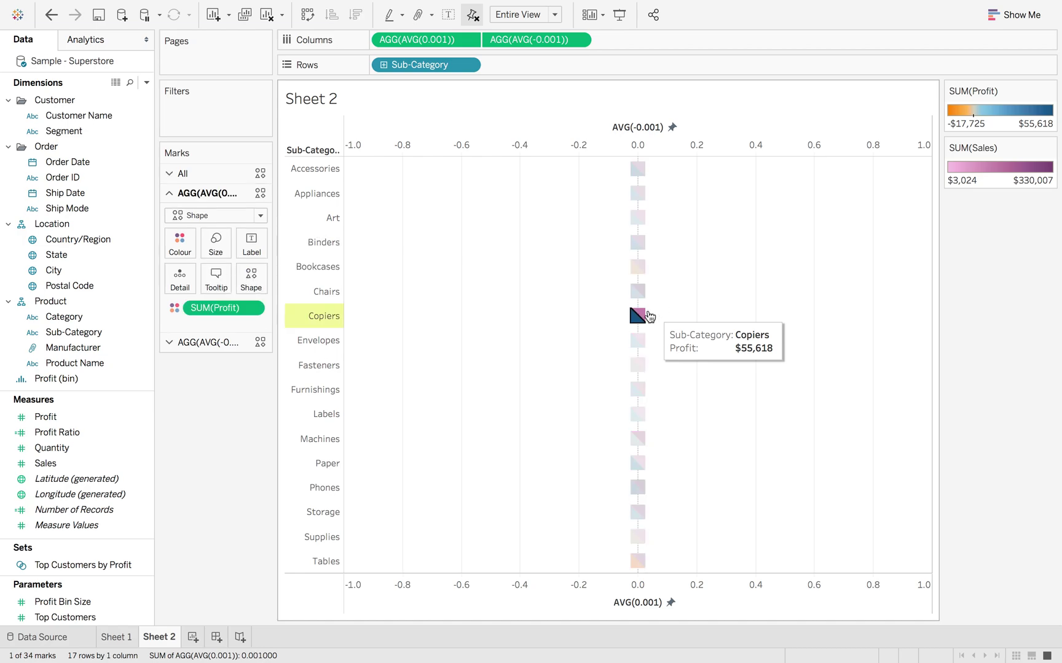
left_click(620, 335)
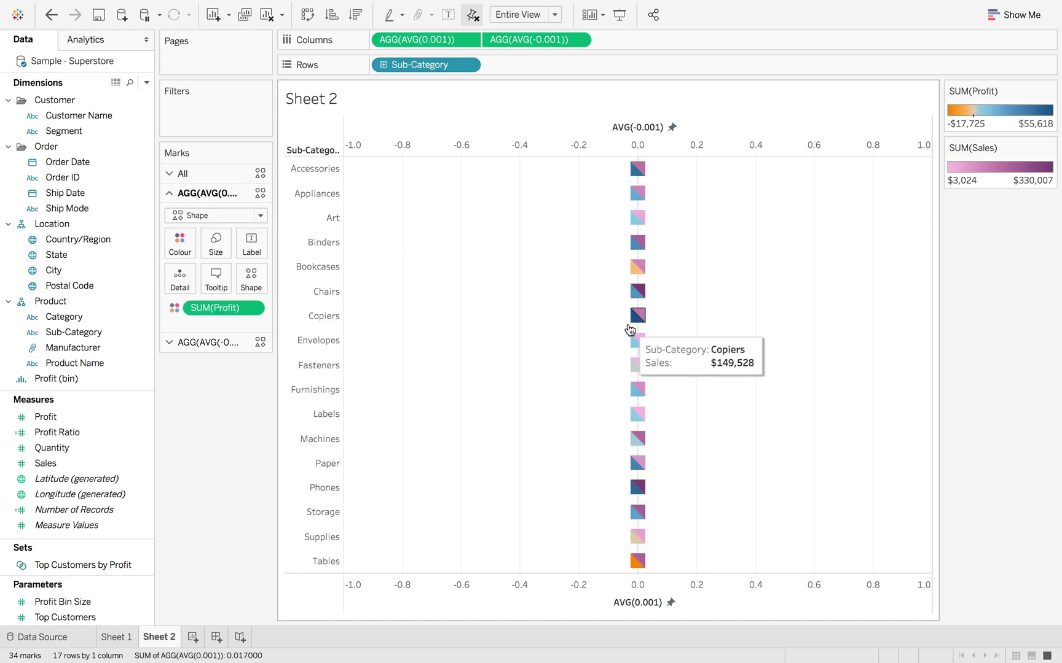